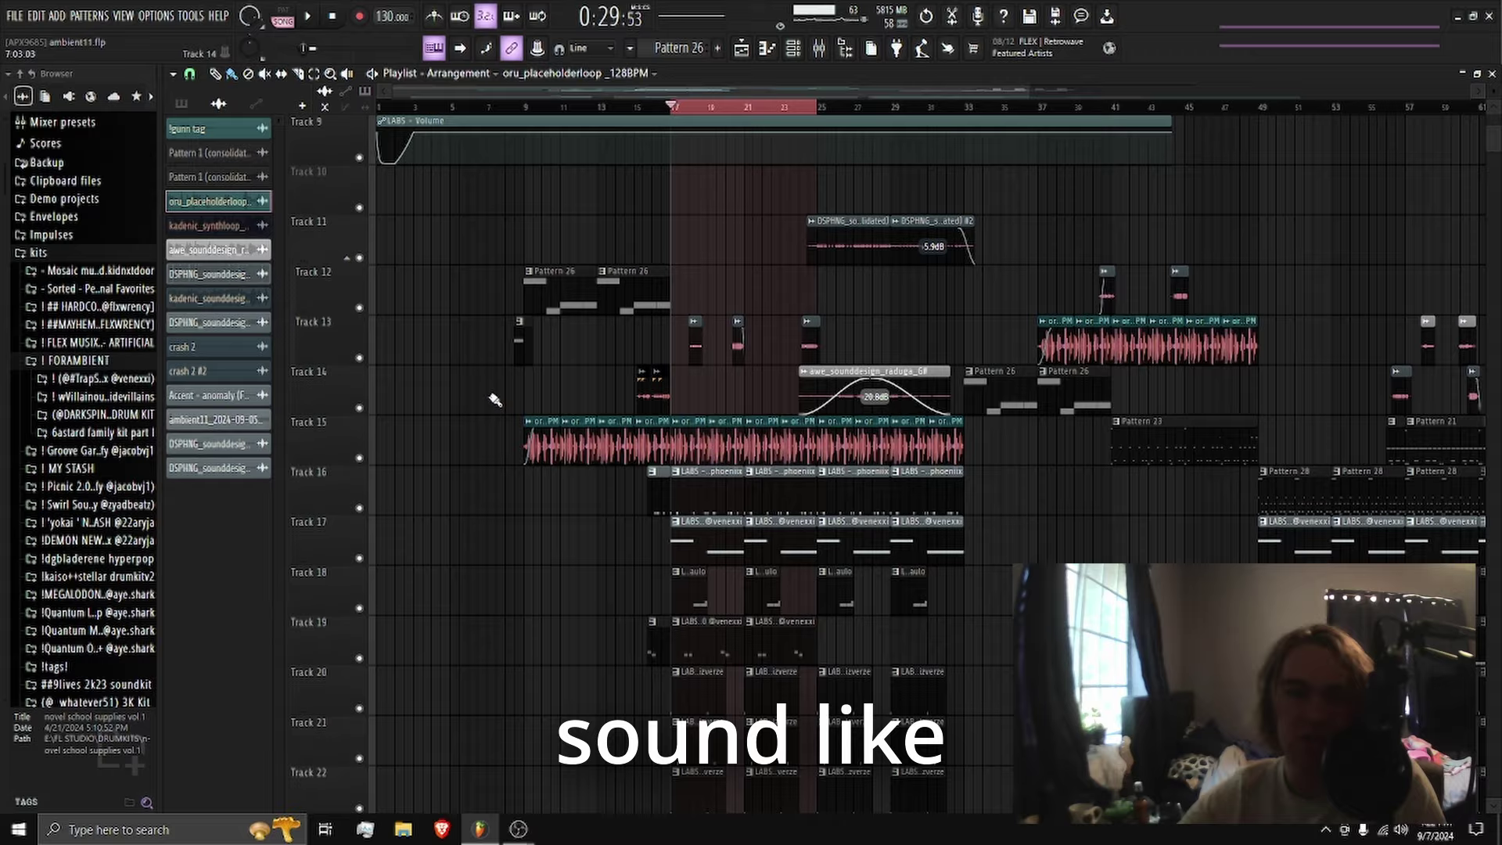
# Play the arrangement's looped section from bar 17 and look over its melody and drum tracks.
pyautogui.scroll(-8, 495, 400)
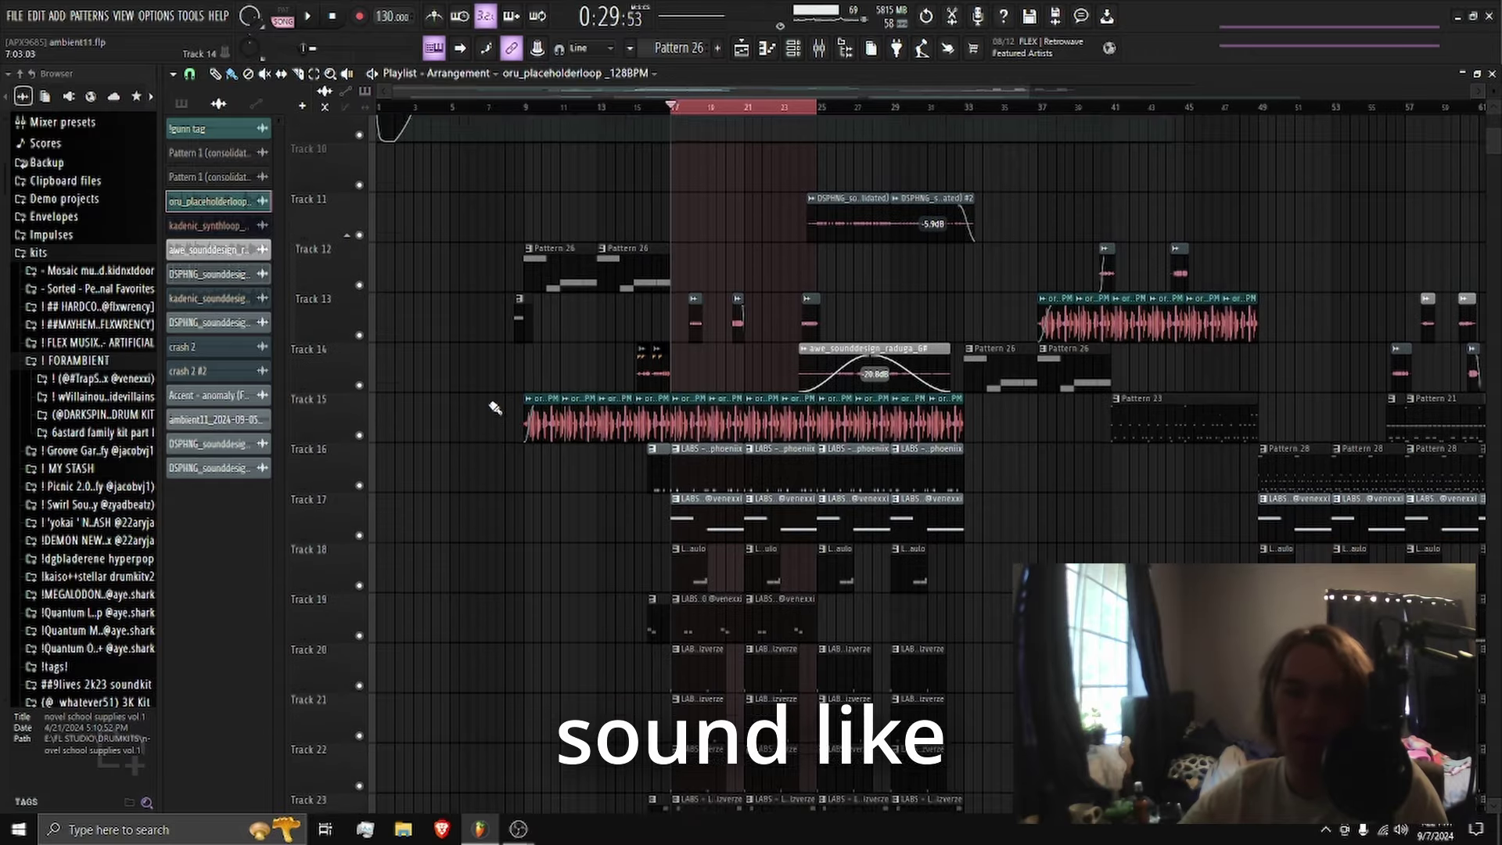
pyautogui.scroll(5, 547, 342)
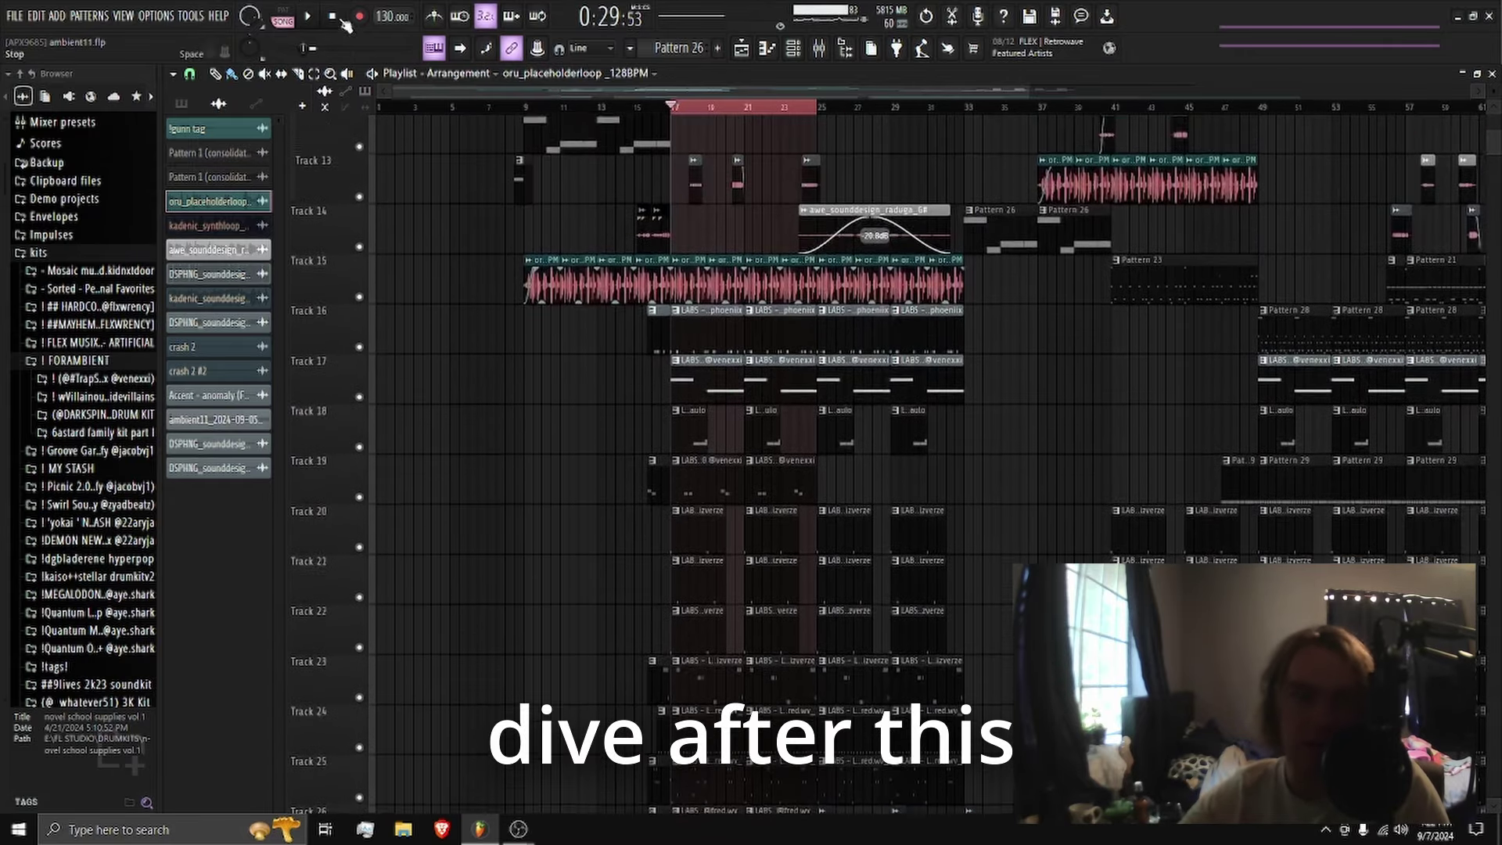
pyautogui.scroll(-1, 624, 254)
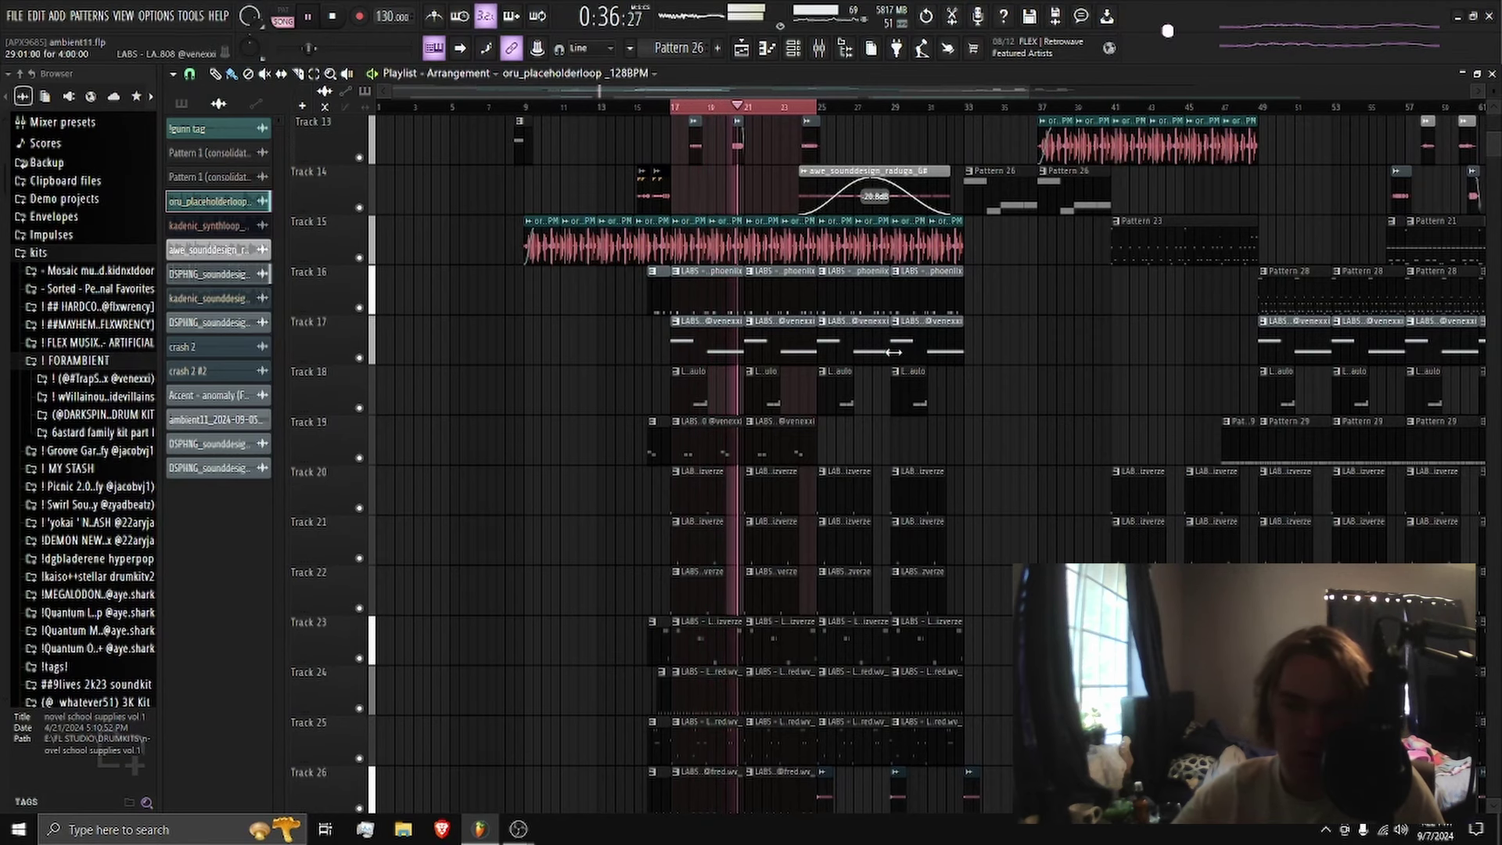
pyautogui.press('space')
pyautogui.scroll(-4, 587, 486)
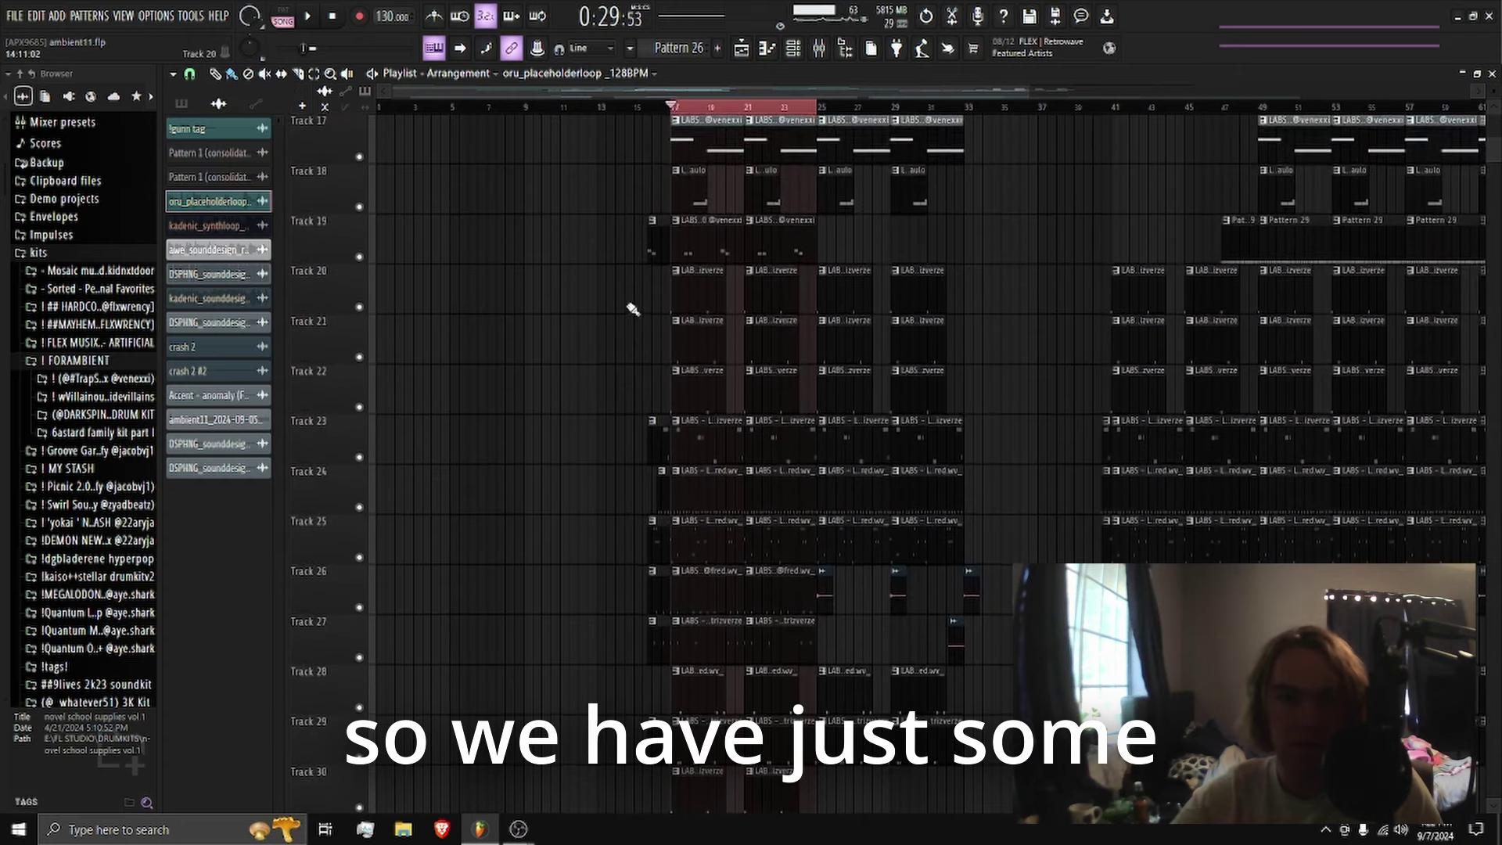
# Inspect the Layer Kick 1 pattern from track 16 in the piano roll and play it.
pyautogui.scroll(5, 632, 309)
pyautogui.scroll(-1, 714, 332)
pyautogui.doubleClick(714, 332)
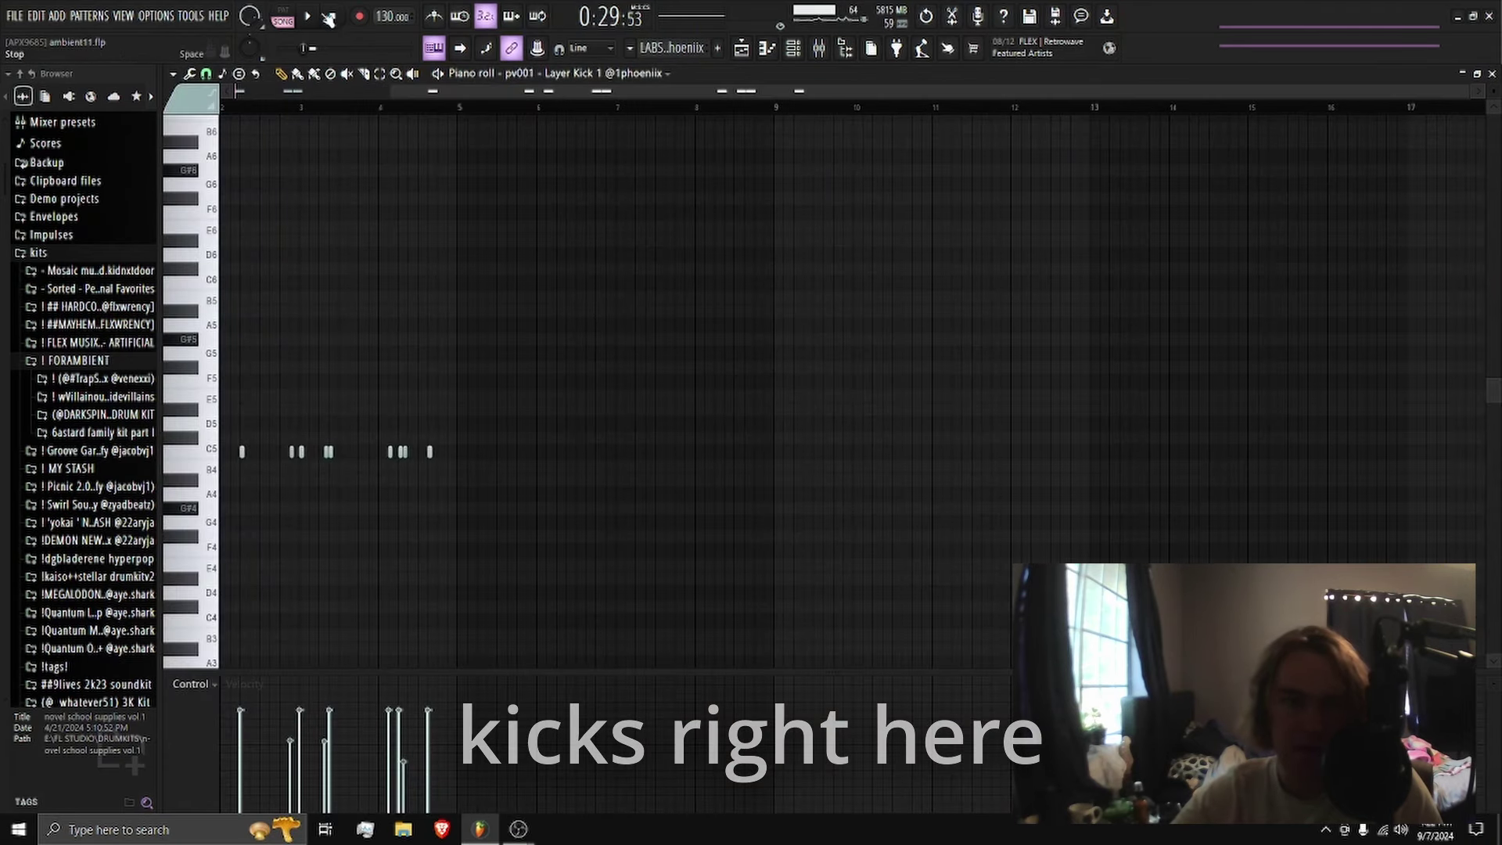
pyautogui.hscroll(-2, 284, 204)
pyautogui.click(284, 105)
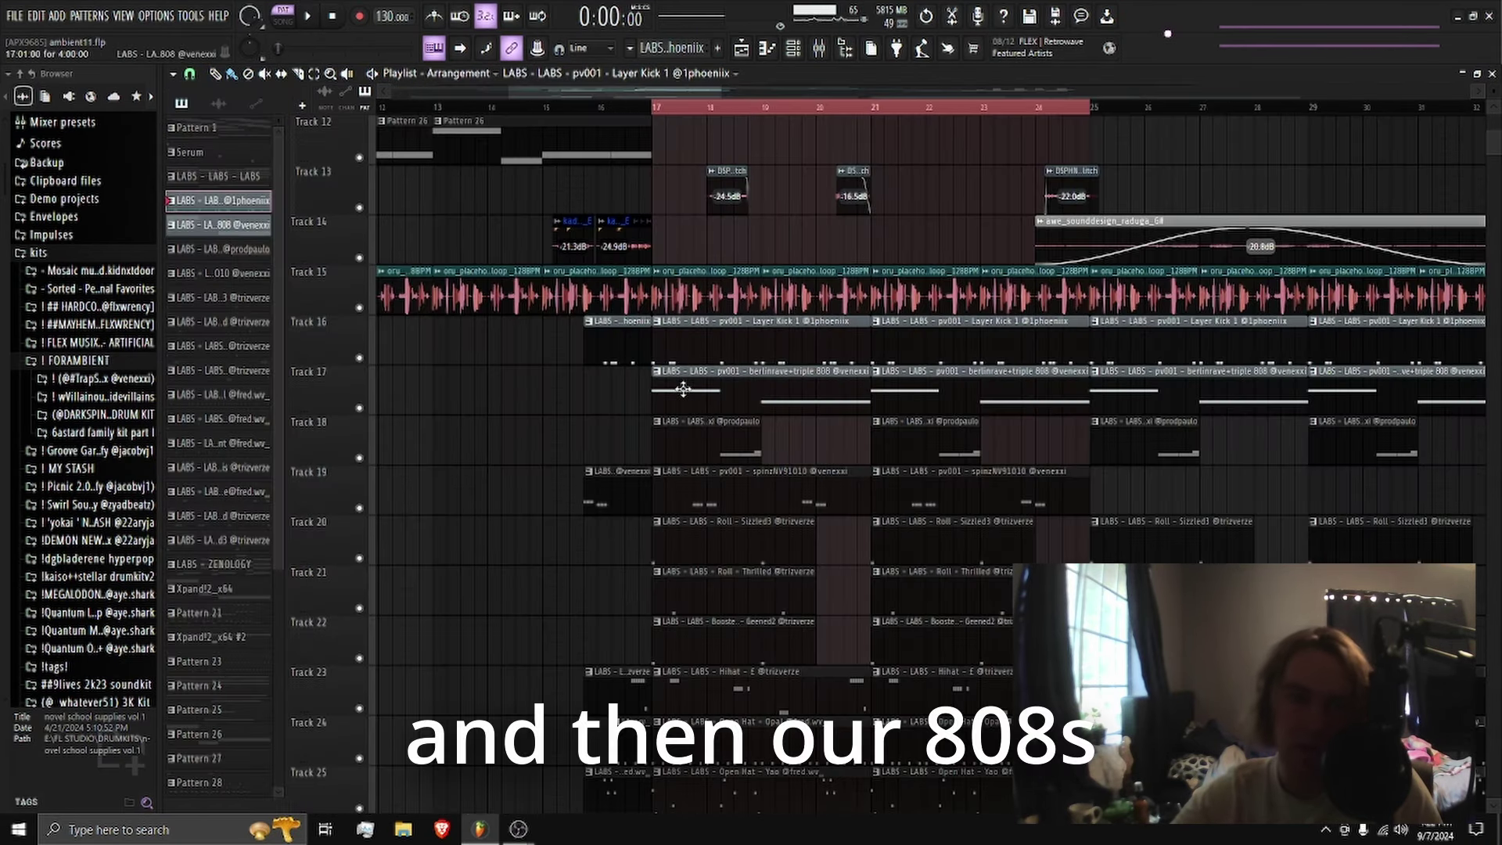
# Listen to the berlinrave+triple 808 and paulofirstdayout 808 patterns in the piano roll.
pyautogui.doubleClick(571, 232)
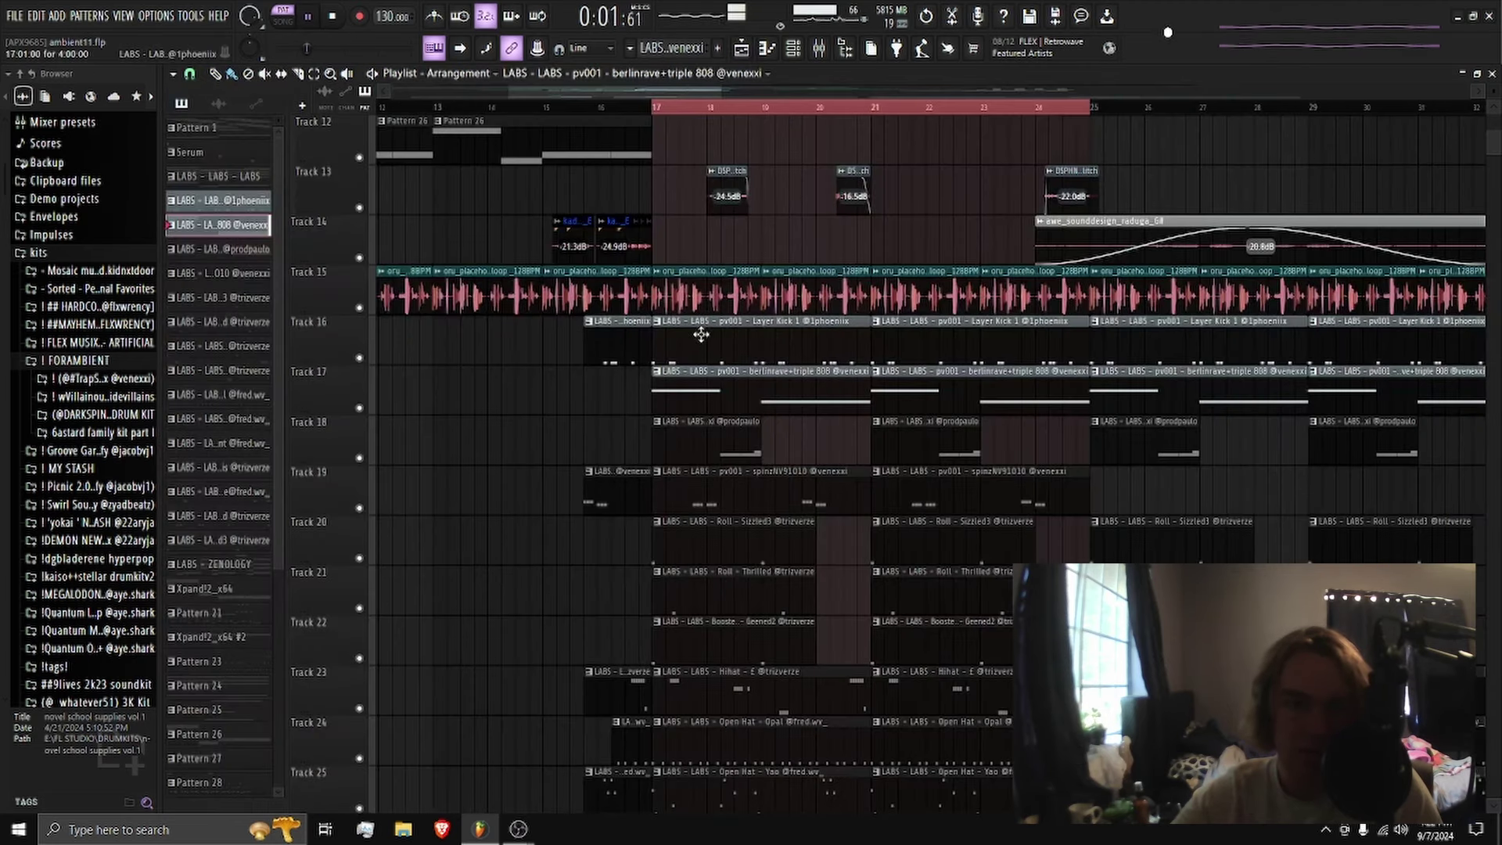
pyautogui.doubleClick(711, 436)
pyautogui.click(257, 112)
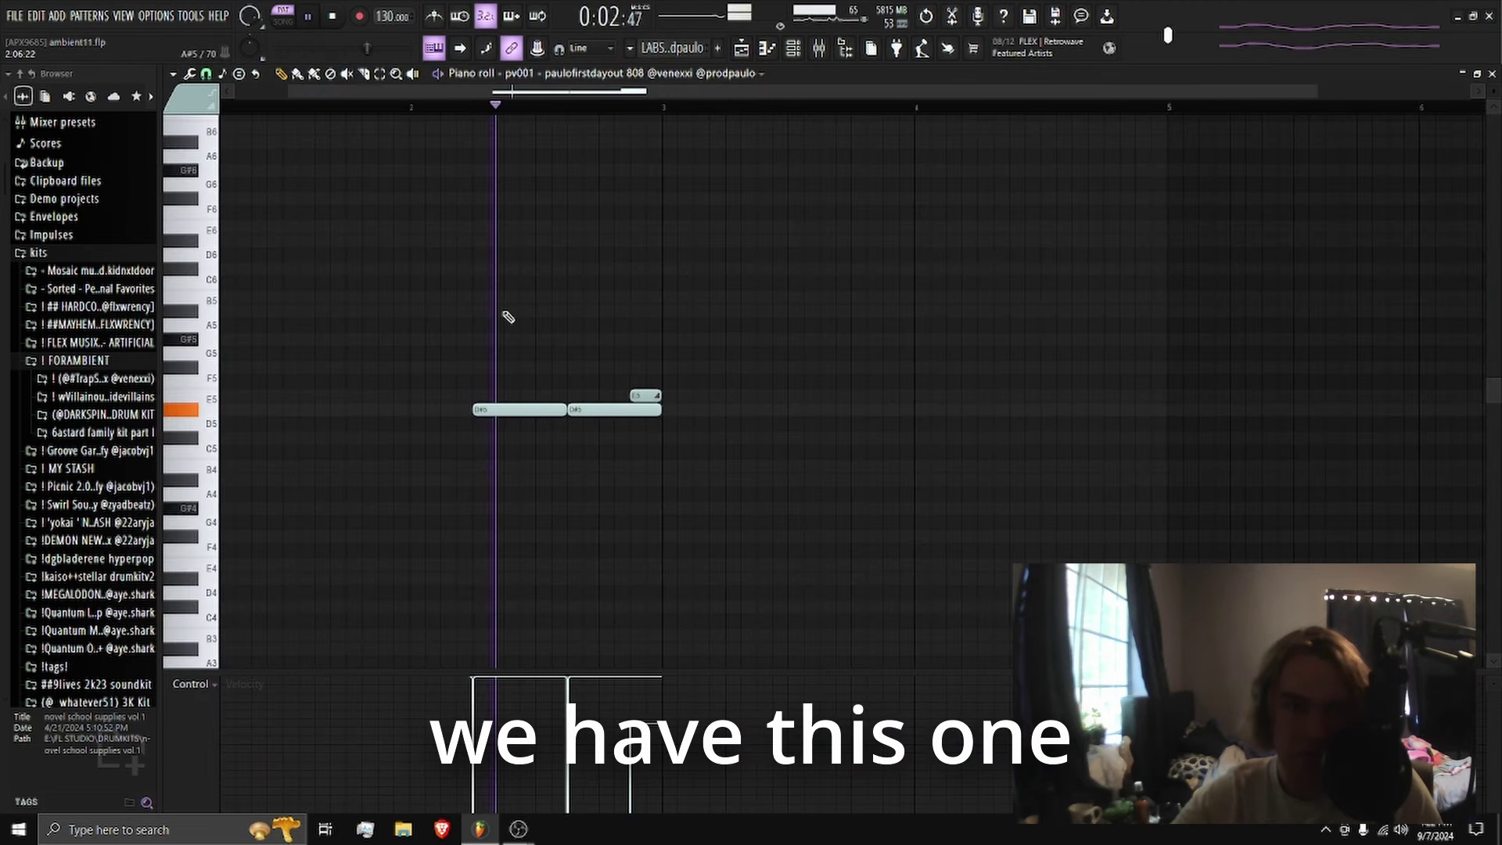
# Inspect the spinz 808 pattern from track 19 in the piano roll and play it.
pyautogui.click(741, 49)
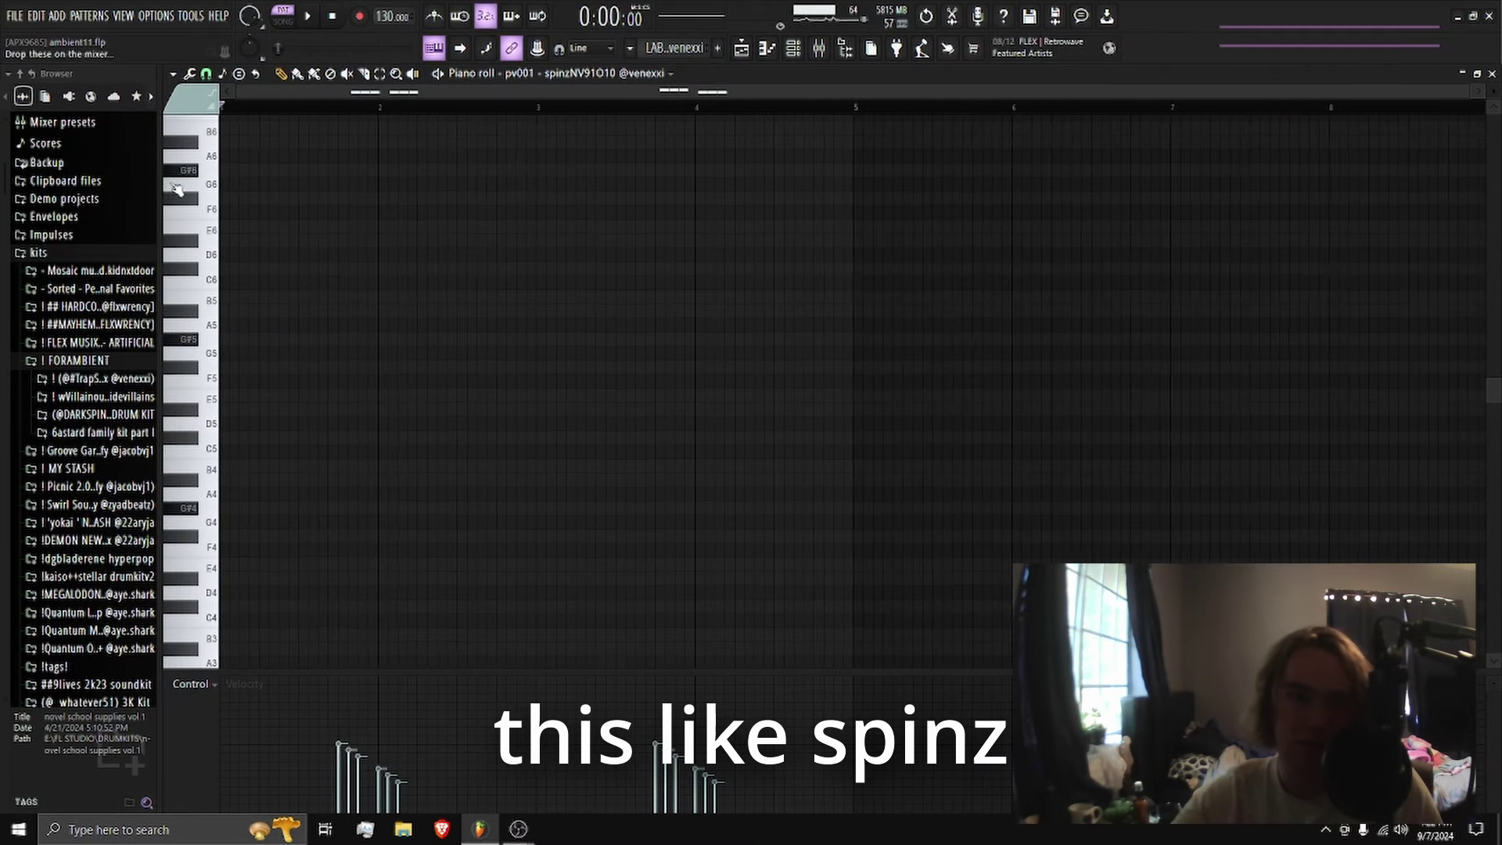
pyautogui.scroll(8, 368, 235)
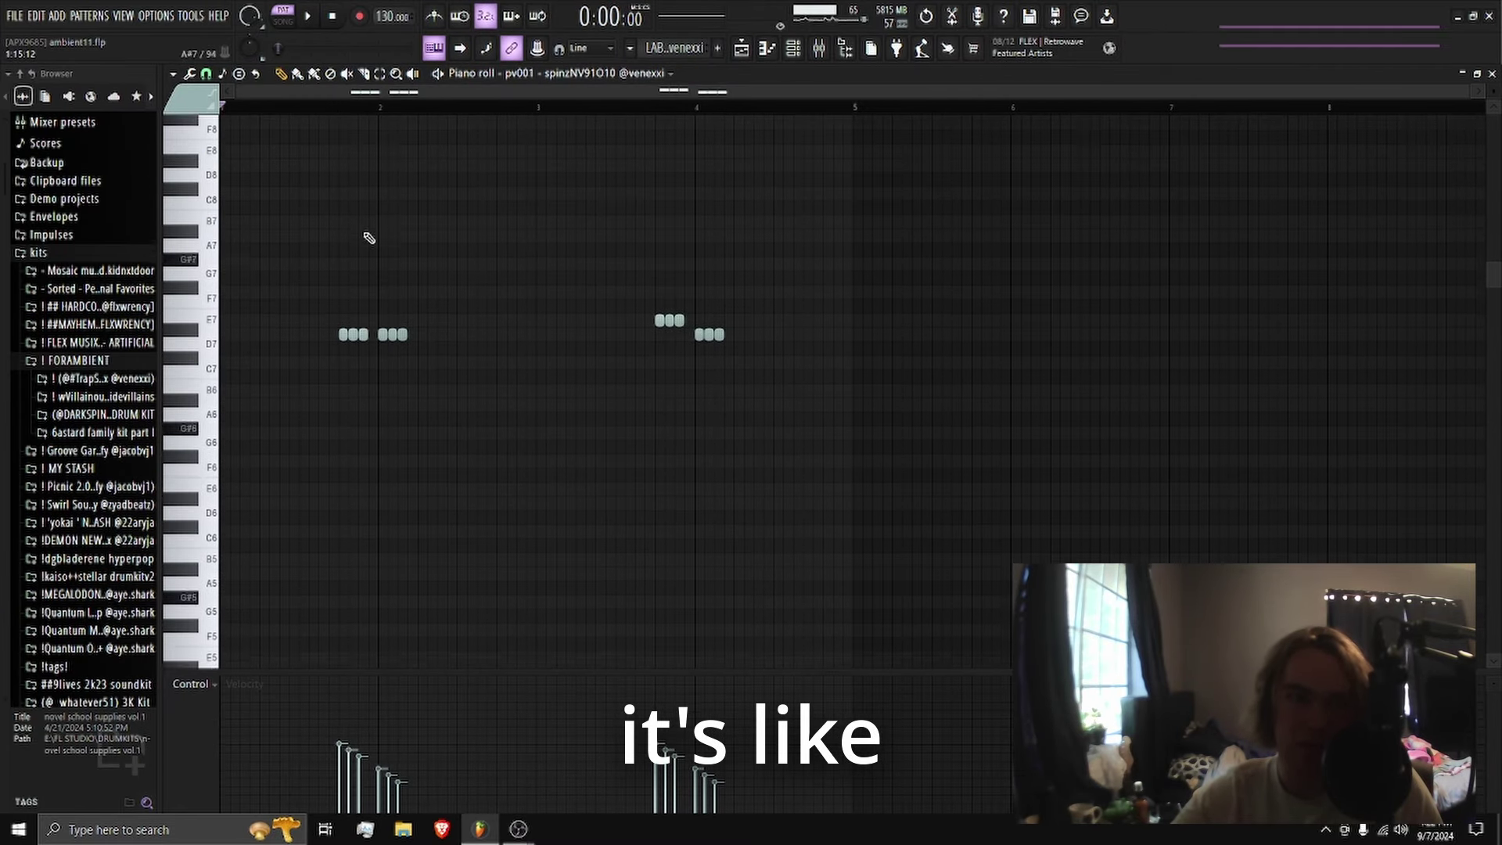
pyautogui.click(313, 16)
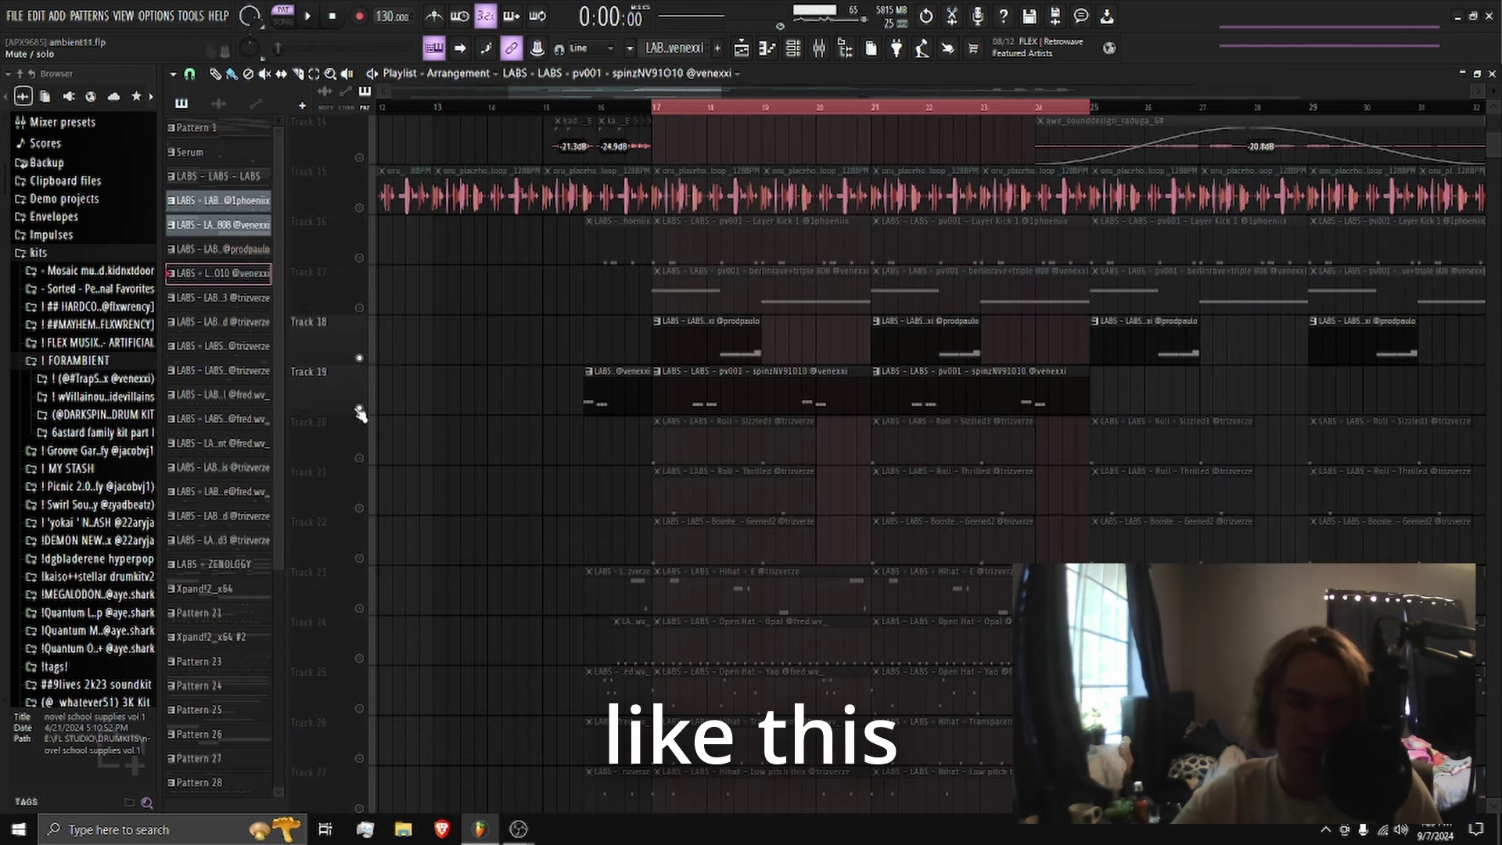
# Unmute tracks 17 and 16 in the playlist and play the kicks and 808s together from bar 17.
pyautogui.click(360, 308)
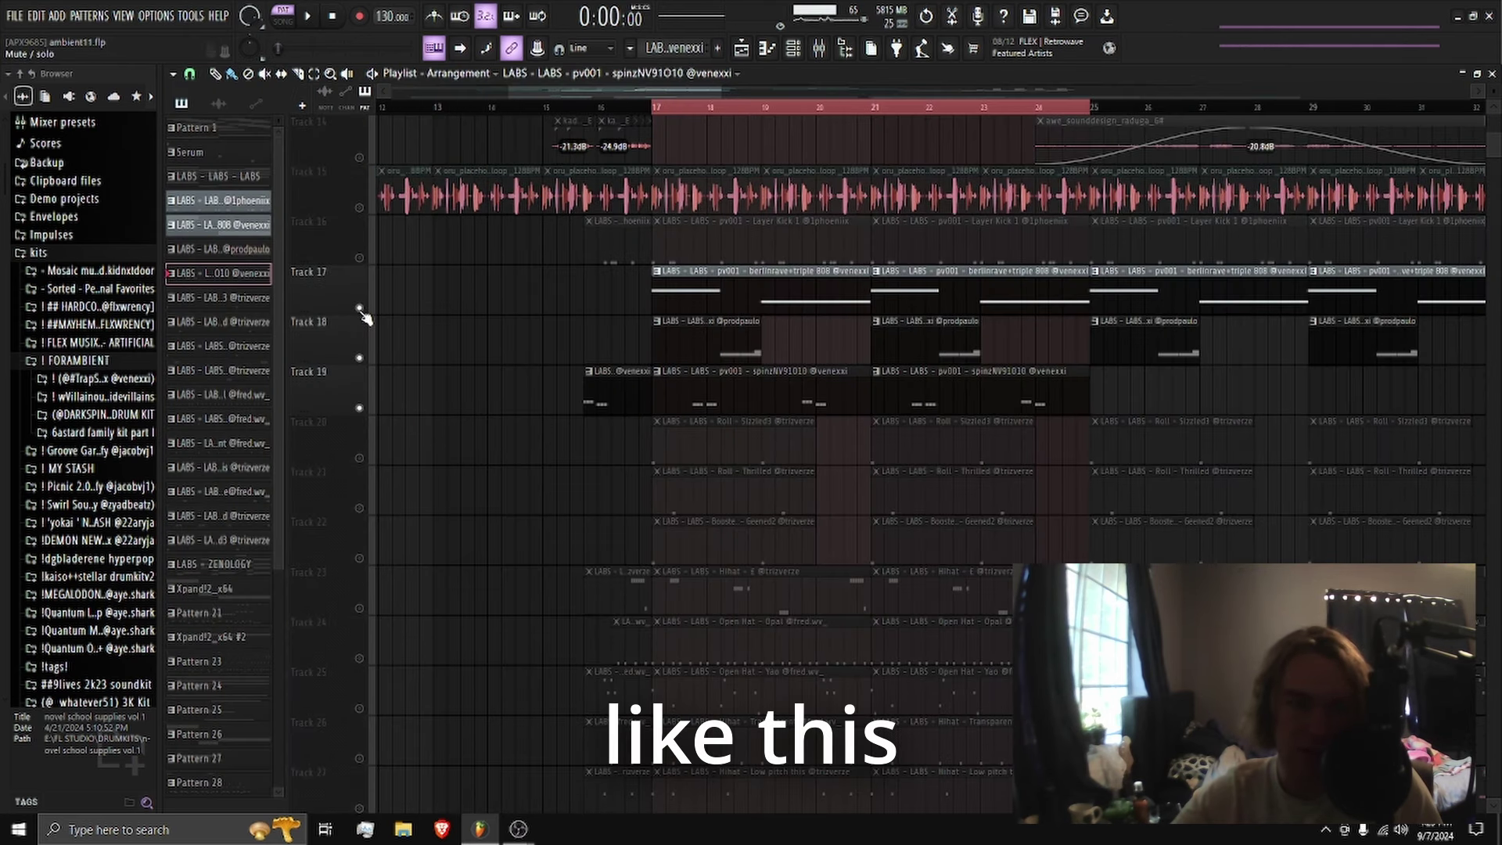
pyautogui.click(362, 258)
pyautogui.press('space')
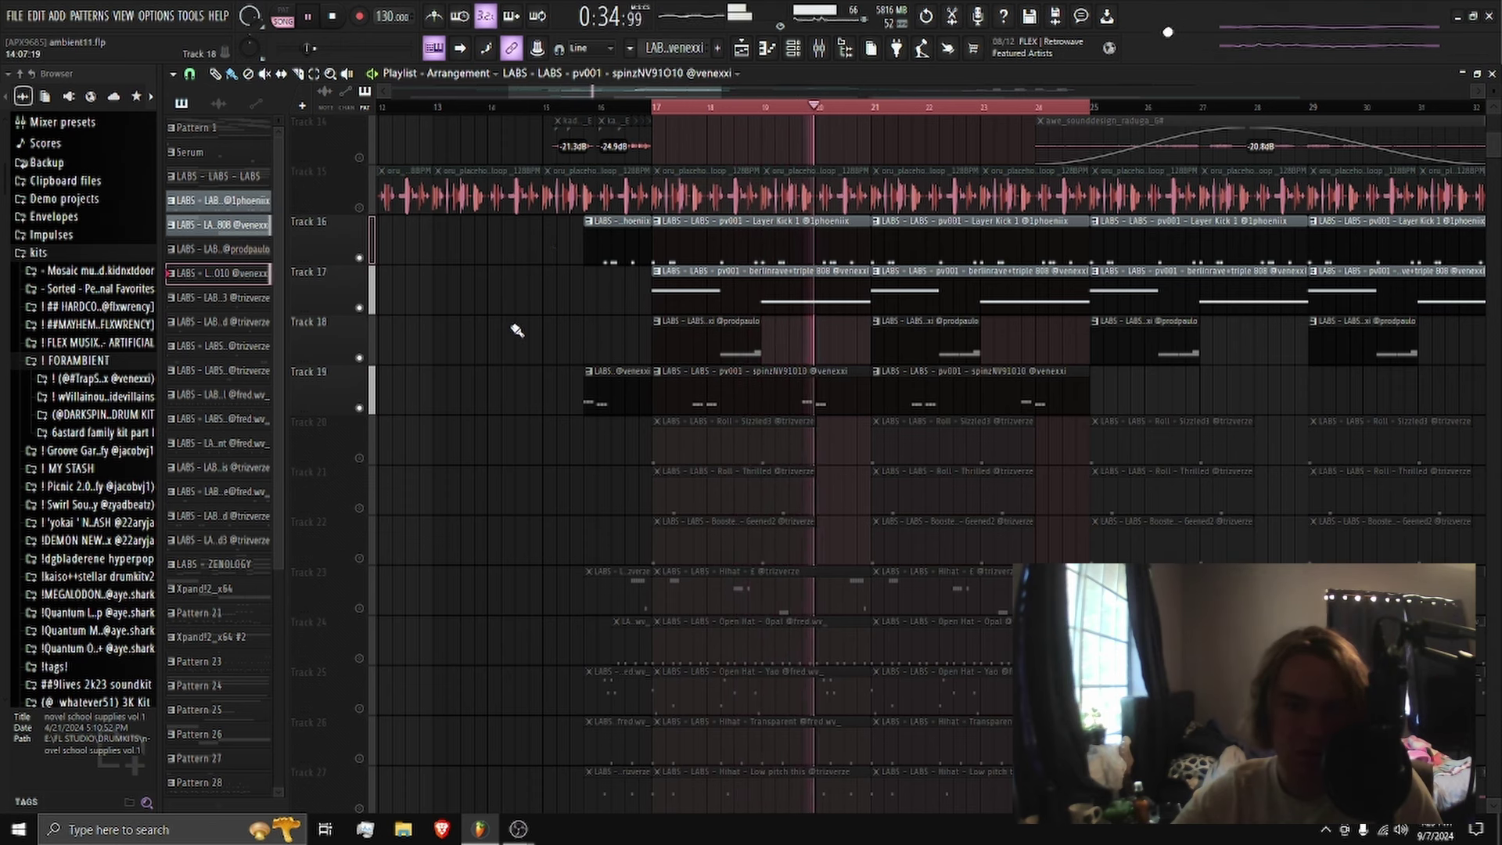
pyautogui.press('space')
# Unmute the hi-hat, roll and open hat tracks 20 through 25 in the playlist.
pyautogui.scroll(-3, 489, 327)
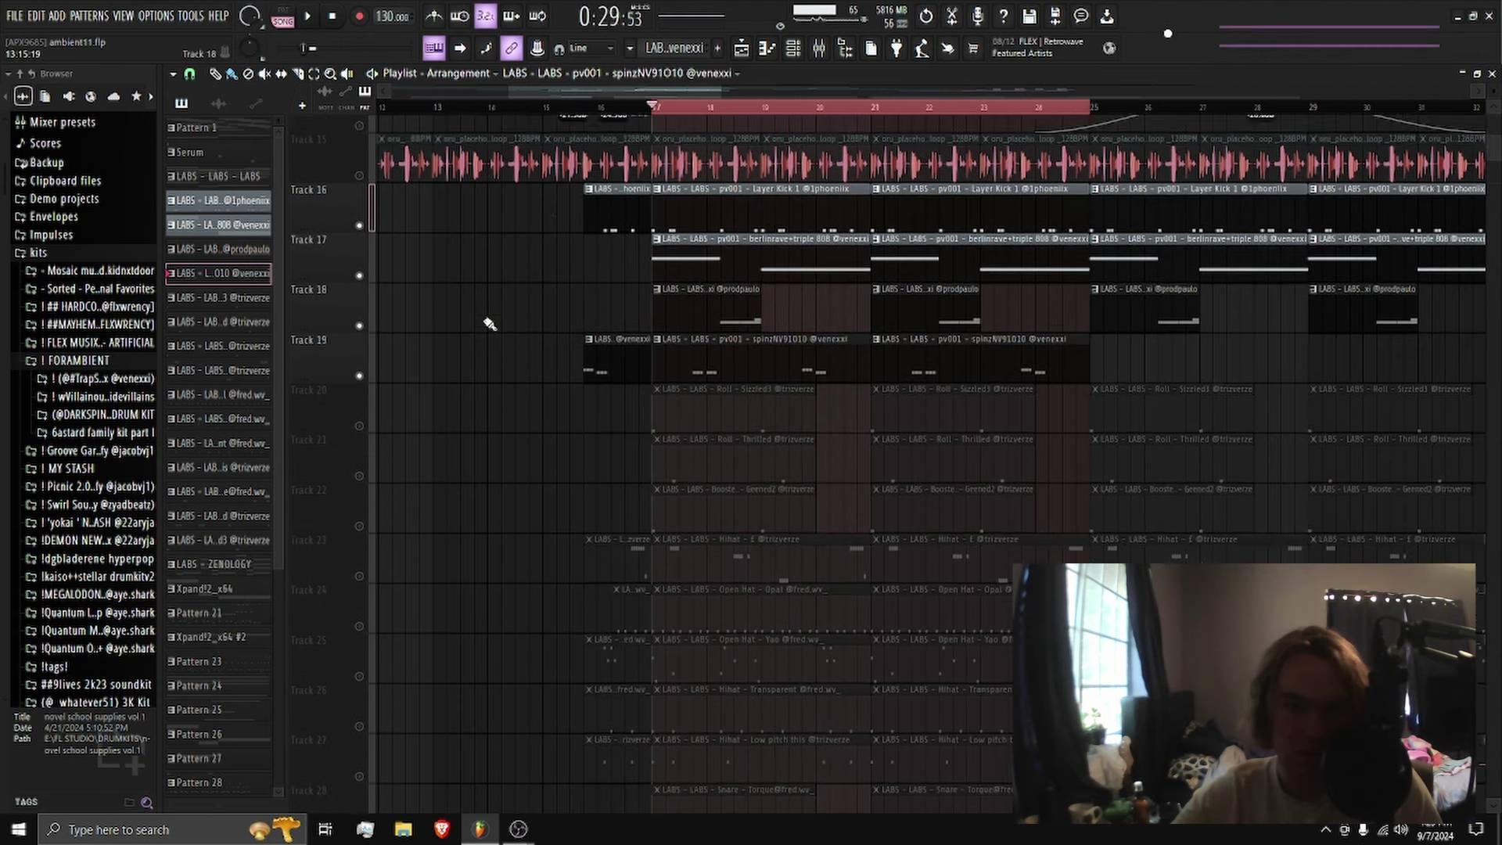
pyautogui.click(359, 308)
pyautogui.click(359, 357)
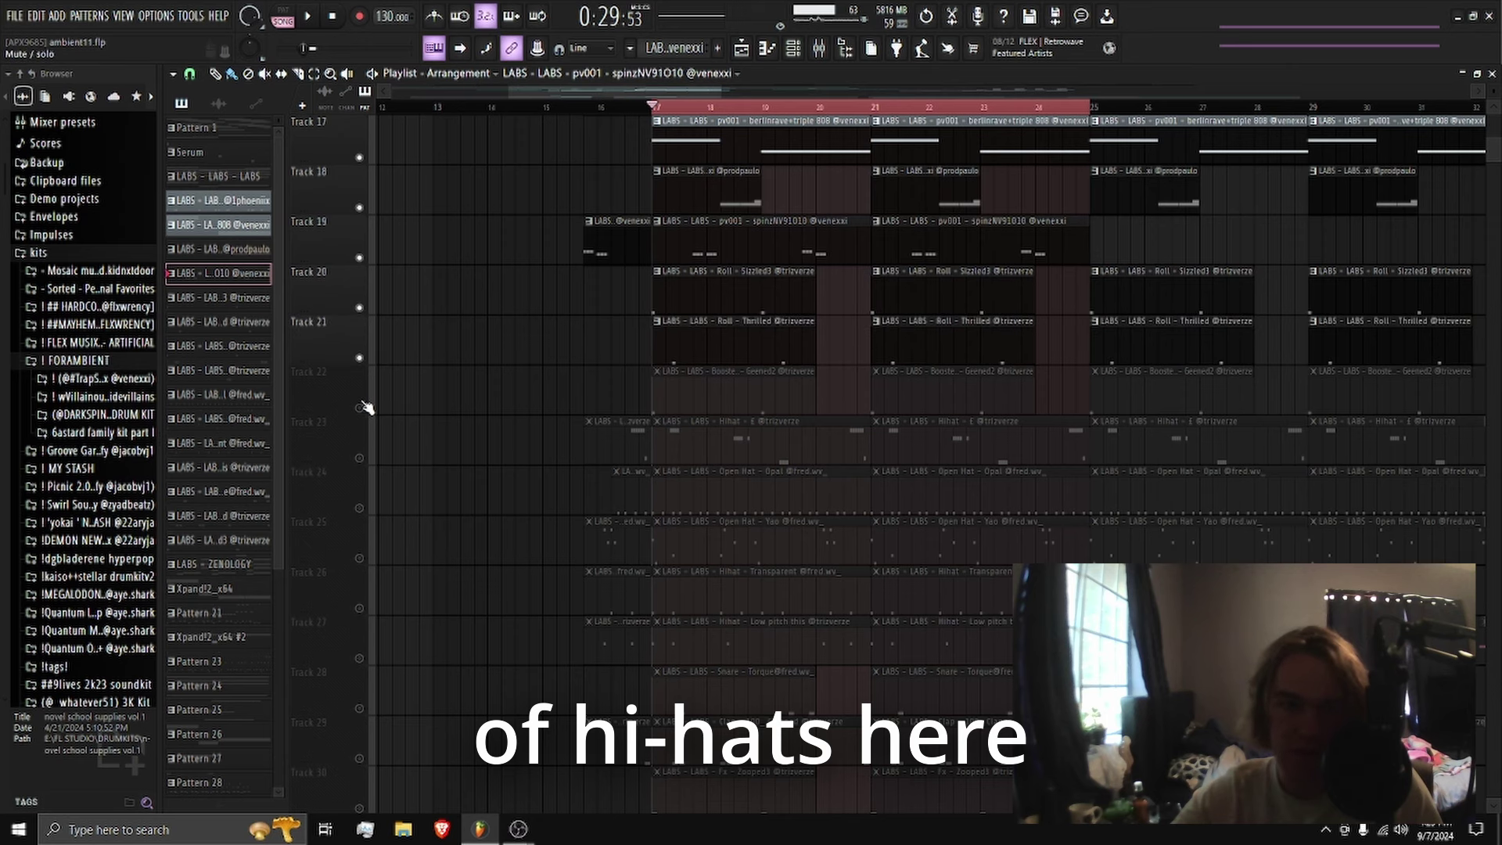
pyautogui.click(360, 408)
pyautogui.click(359, 458)
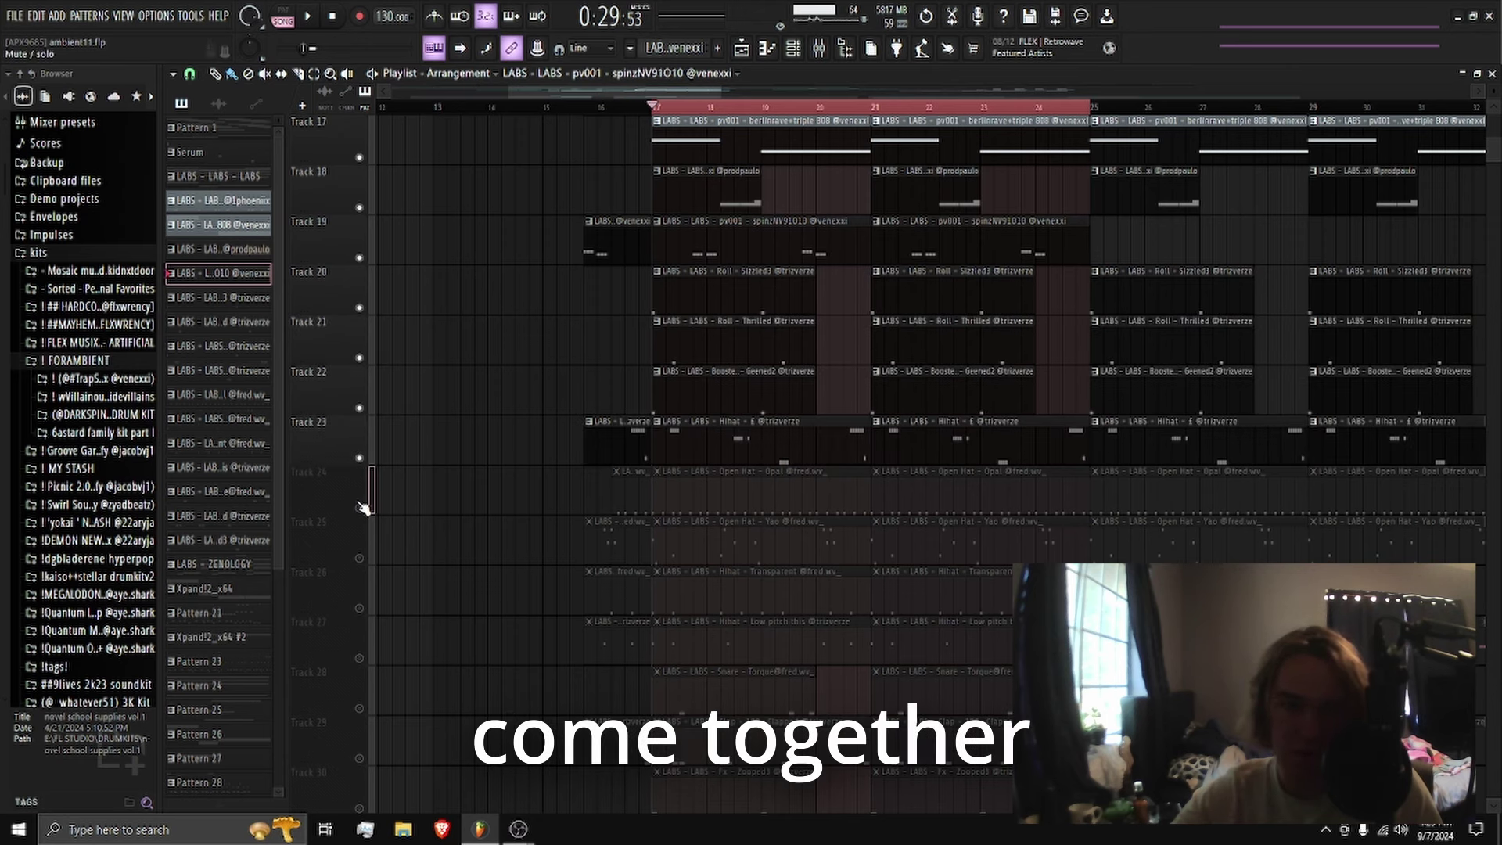
pyautogui.click(359, 508)
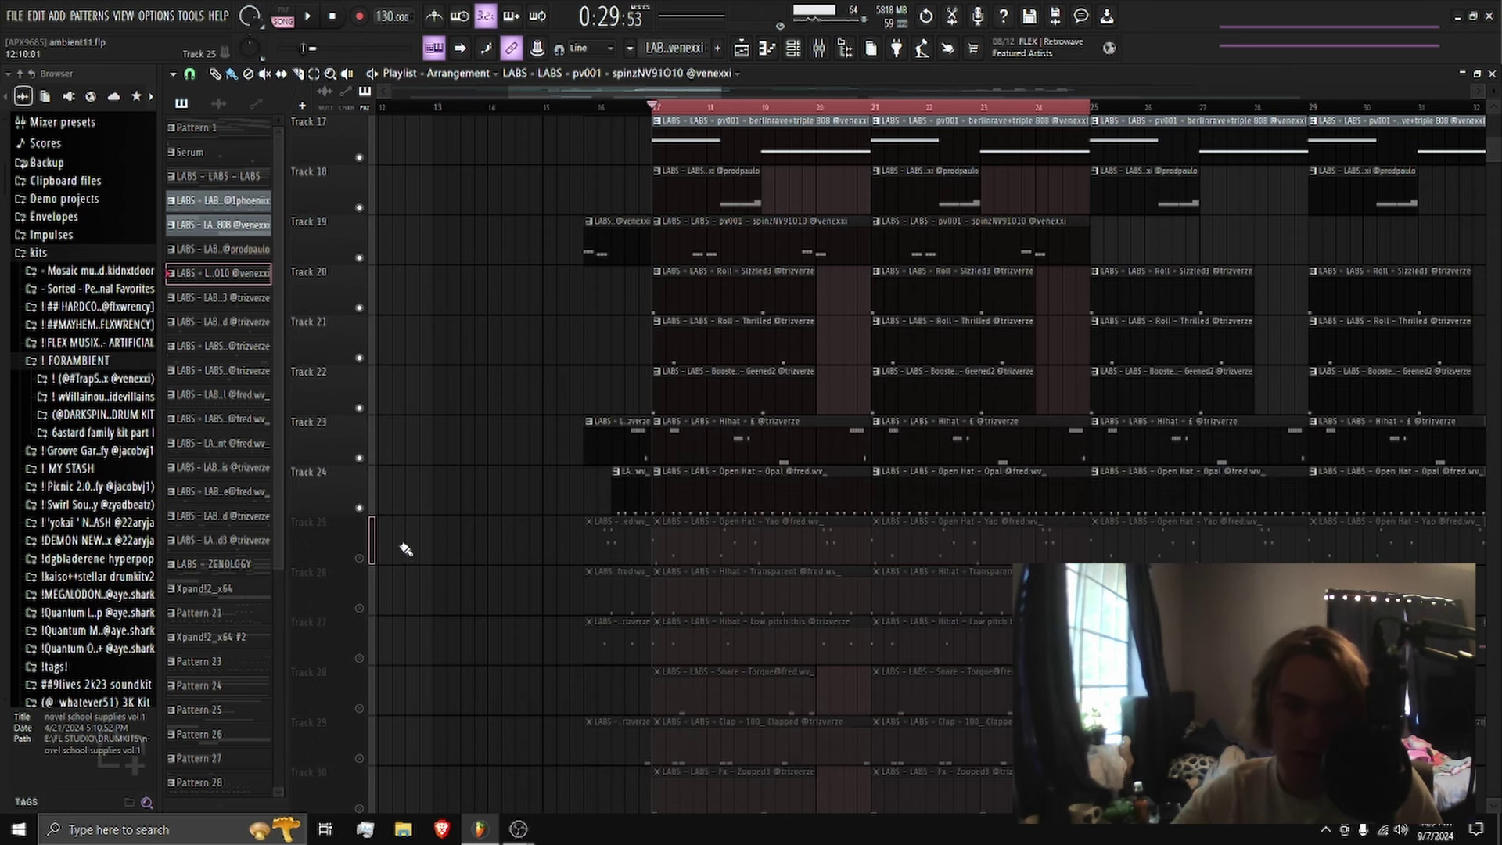
pyautogui.click(359, 558)
# Inspect the Open Hat - Yao pattern from track 25 in the piano roll and play its pitched notes.
pyautogui.doubleClick(698, 534)
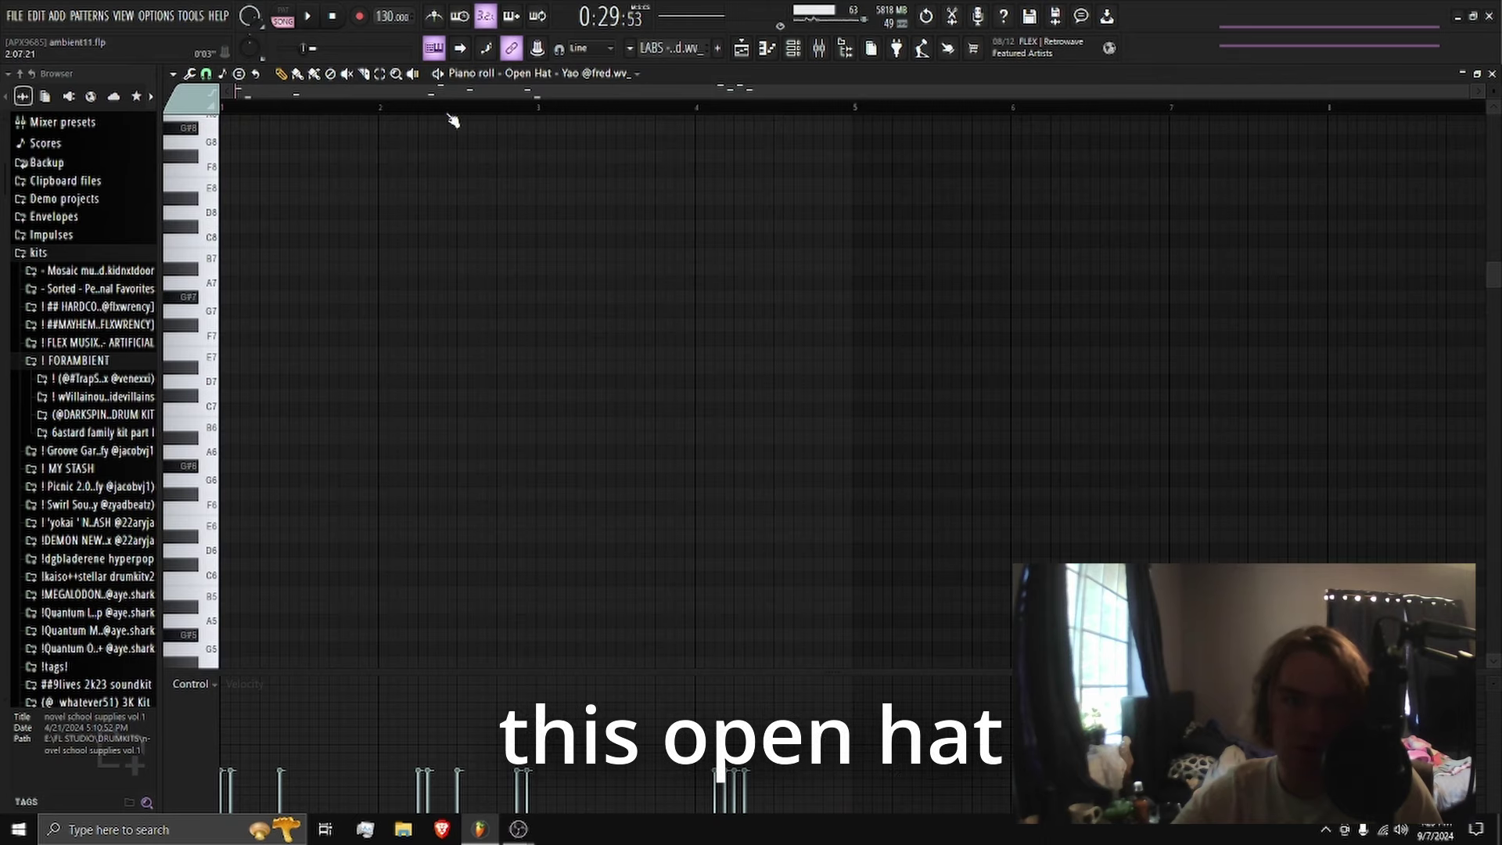
pyautogui.scroll(2, 415, 284)
pyautogui.scroll(-6, 414, 256)
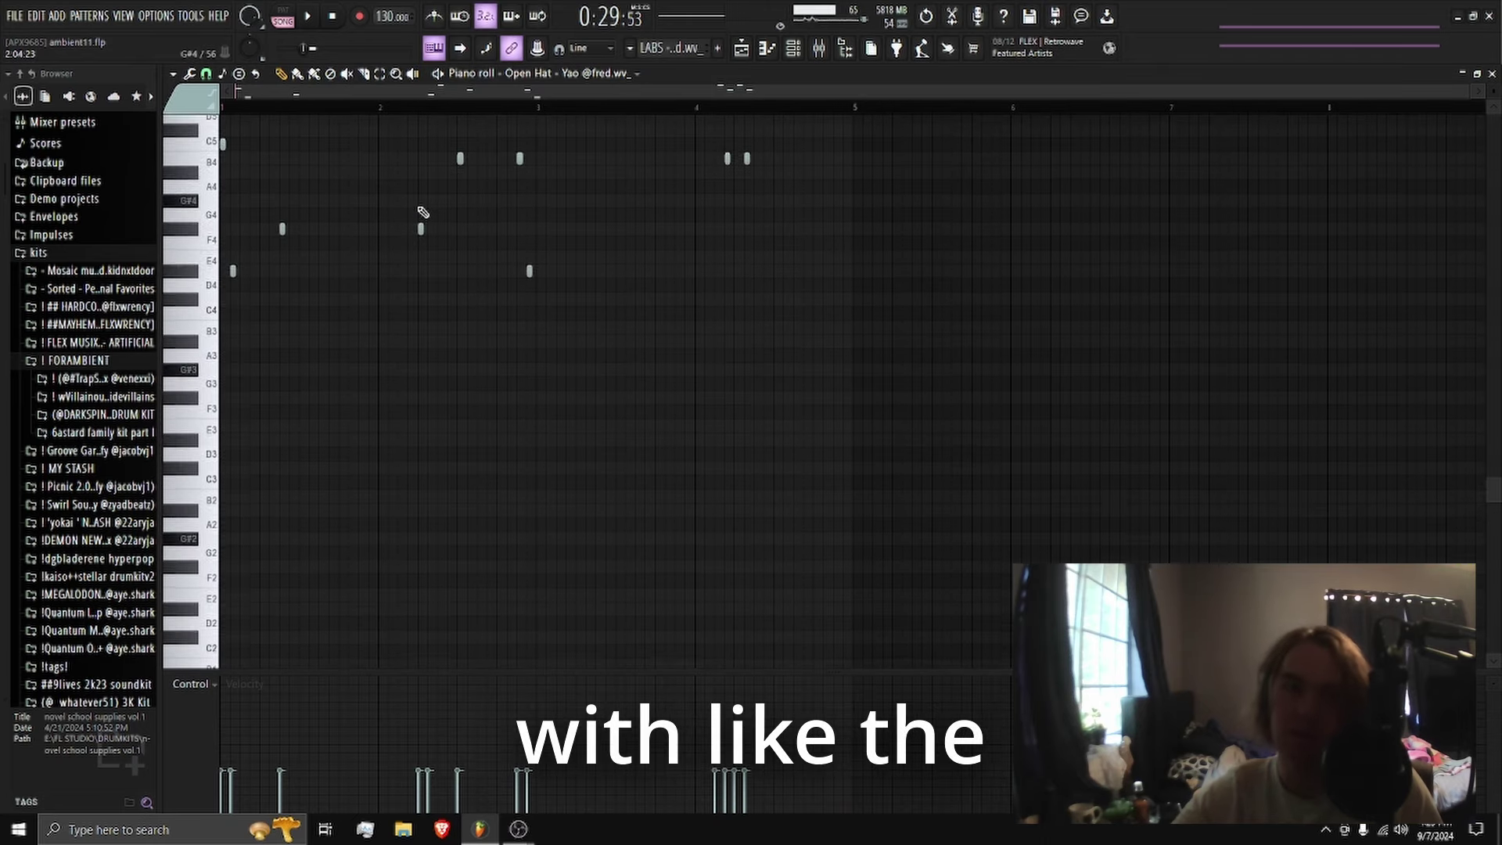
pyautogui.click(291, 16)
pyautogui.scroll(2, 681, 335)
pyautogui.press('space')
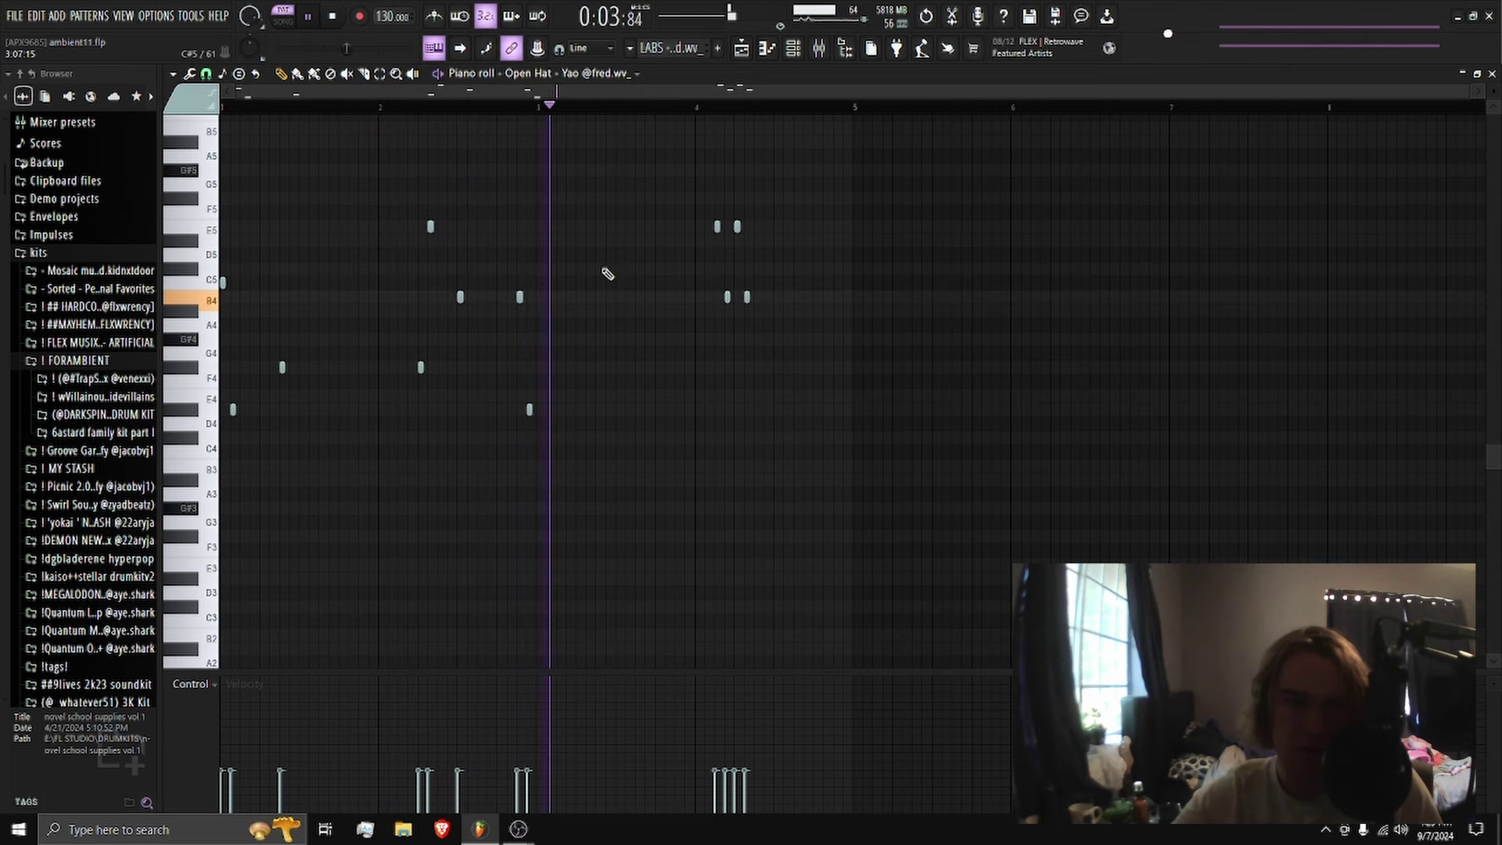
# Unmute hi-hat tracks 26 and 27 in the playlist and play the section from bar 17.
pyautogui.click(742, 49)
pyautogui.press('space')
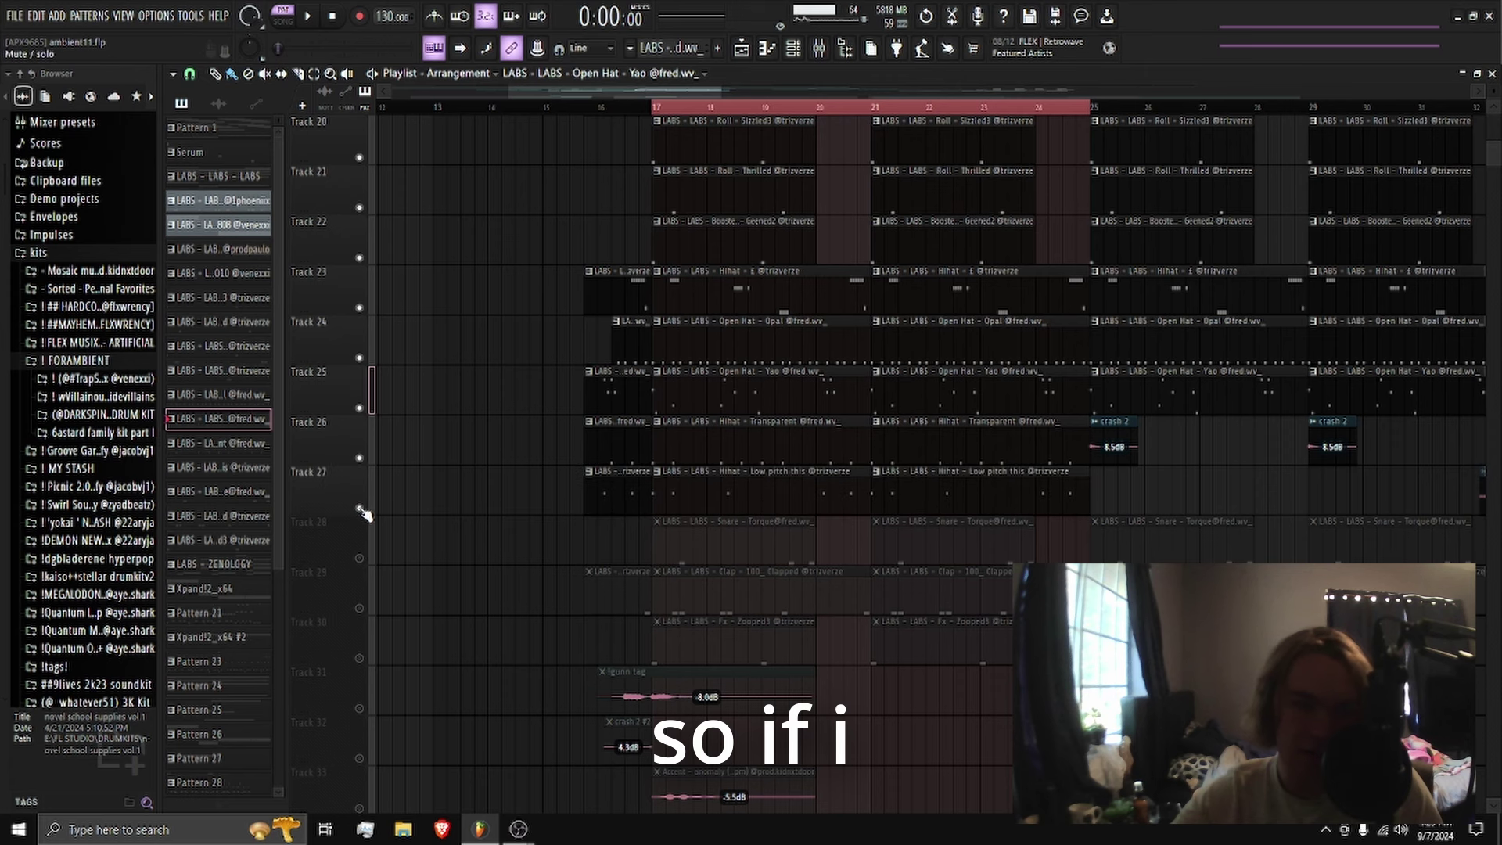
pyautogui.scroll(2, 610, 241)
pyautogui.click(656, 108)
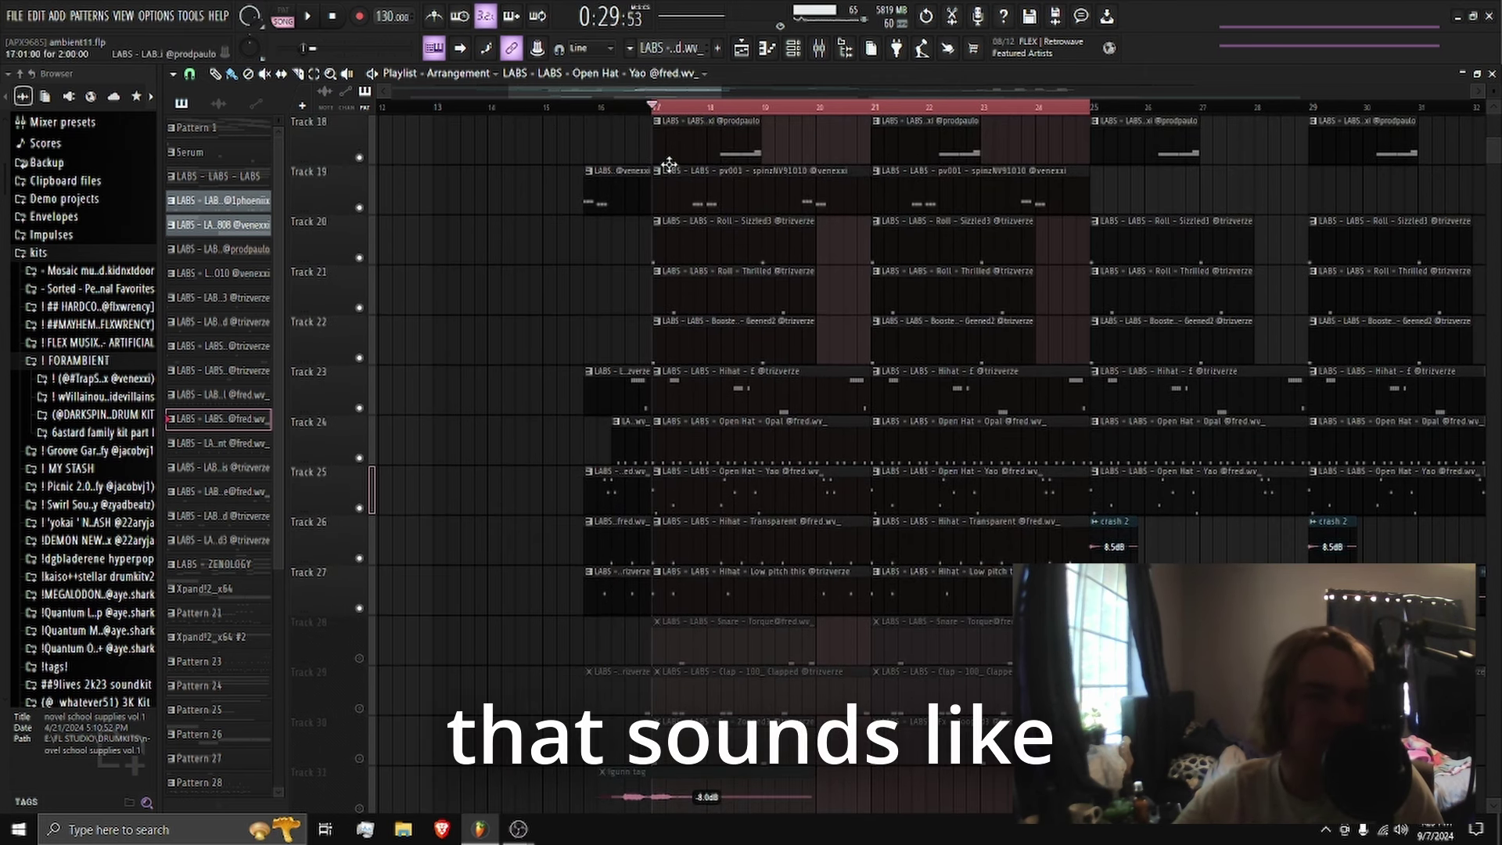
pyautogui.press('space')
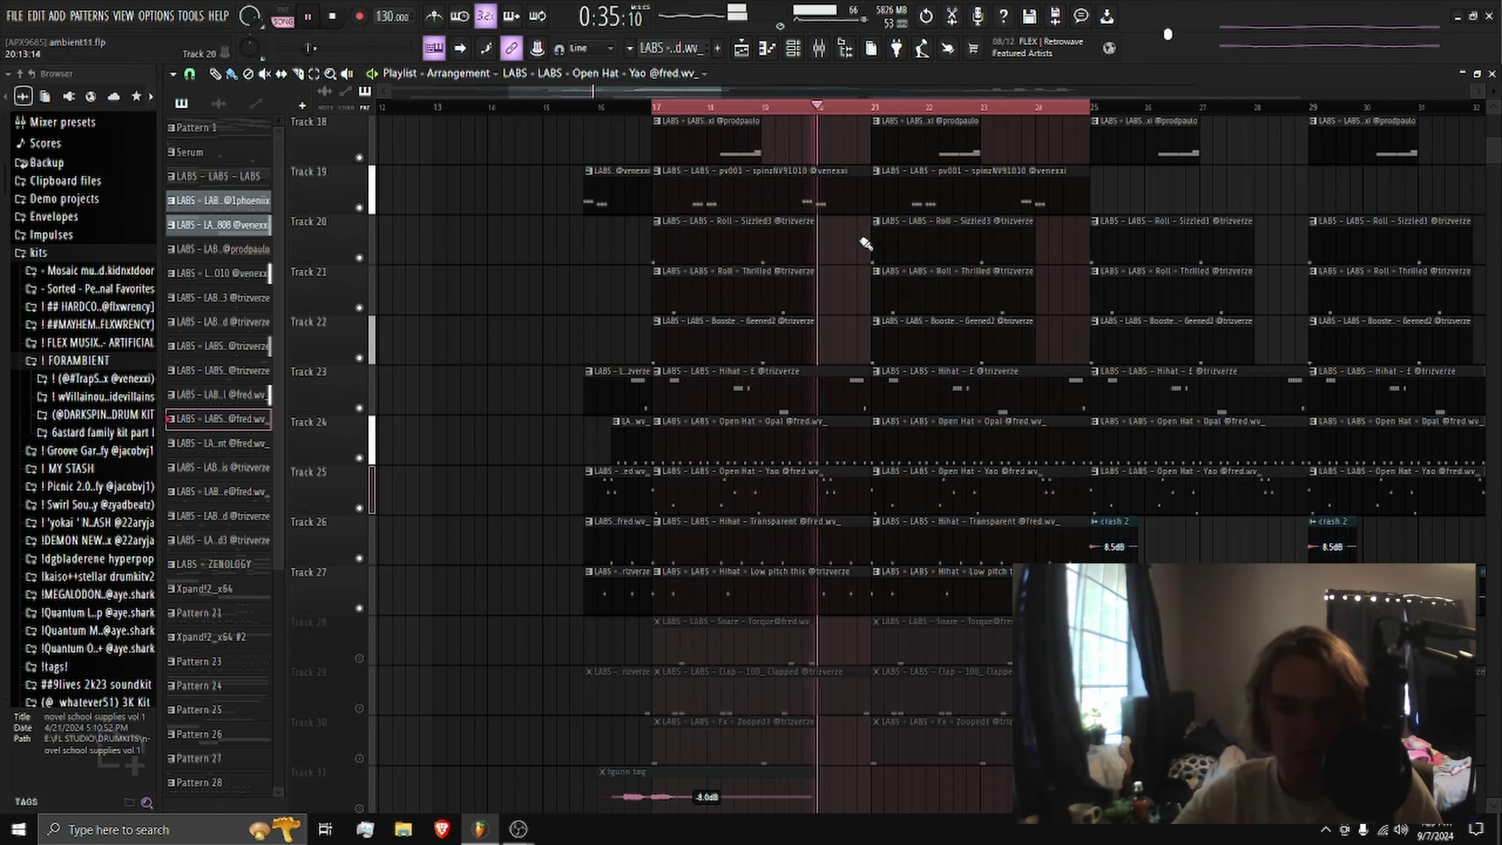
pyautogui.scroll(3, 805, 269)
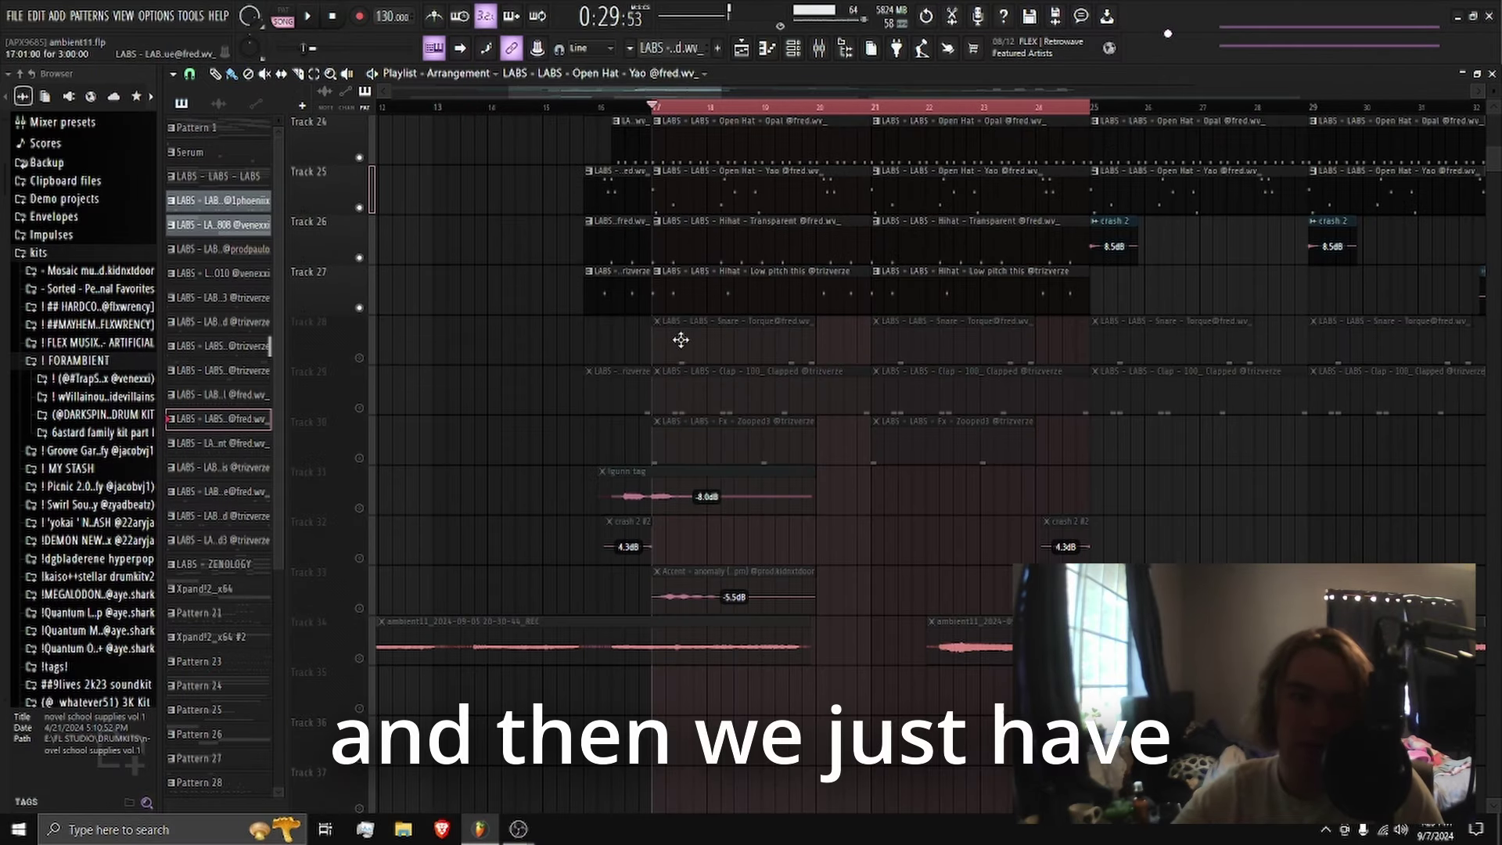
# Listen to the Snare - Torque, clap and Fx - Zooped3 patterns in the piano roll, then return to the playlist.
pyautogui.doubleClick(680, 339)
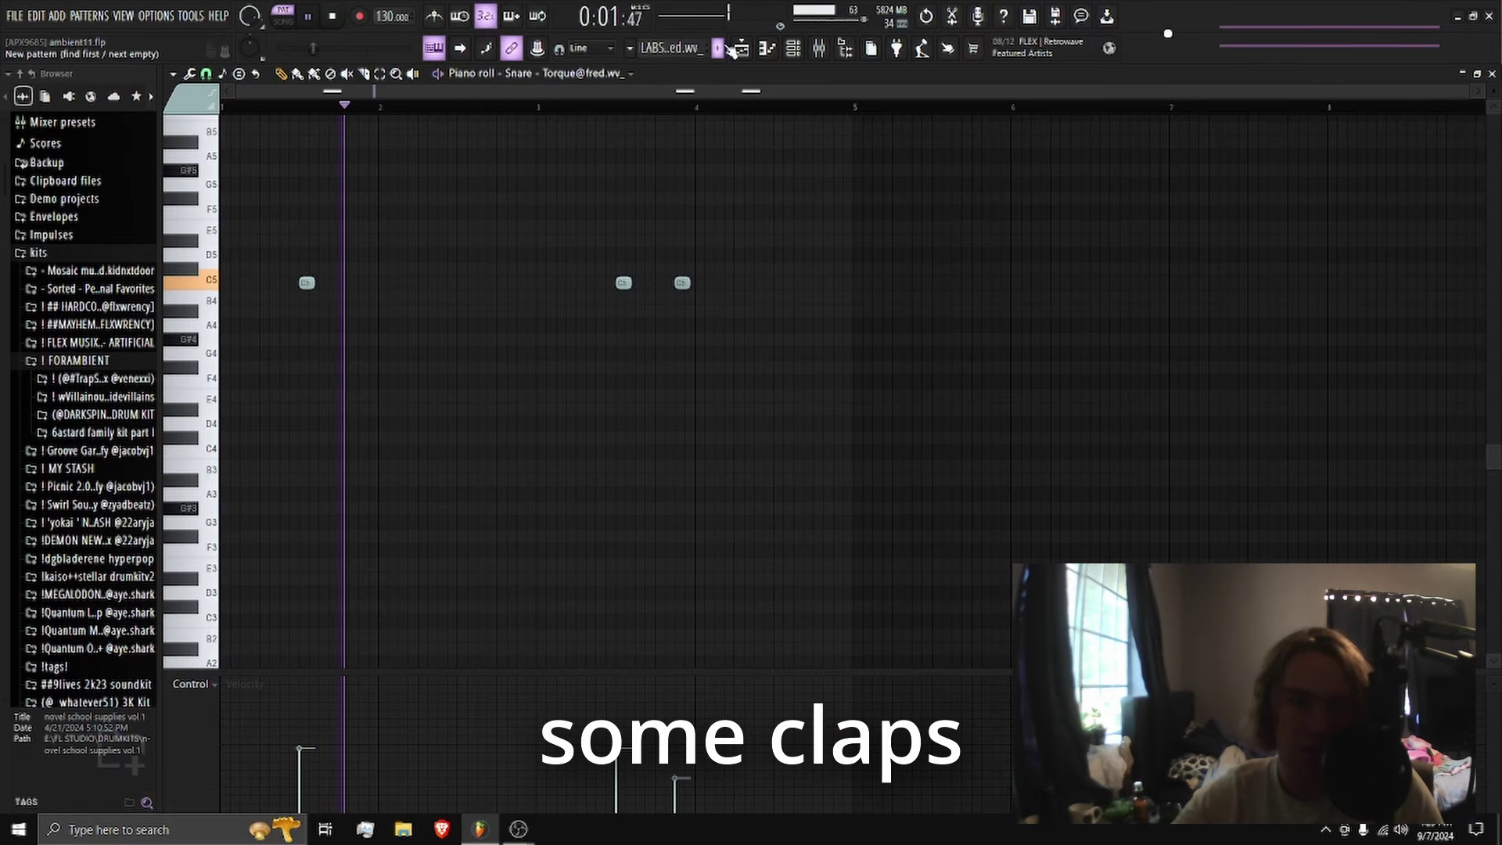
pyautogui.press('F5')
pyautogui.doubleClick(725, 392)
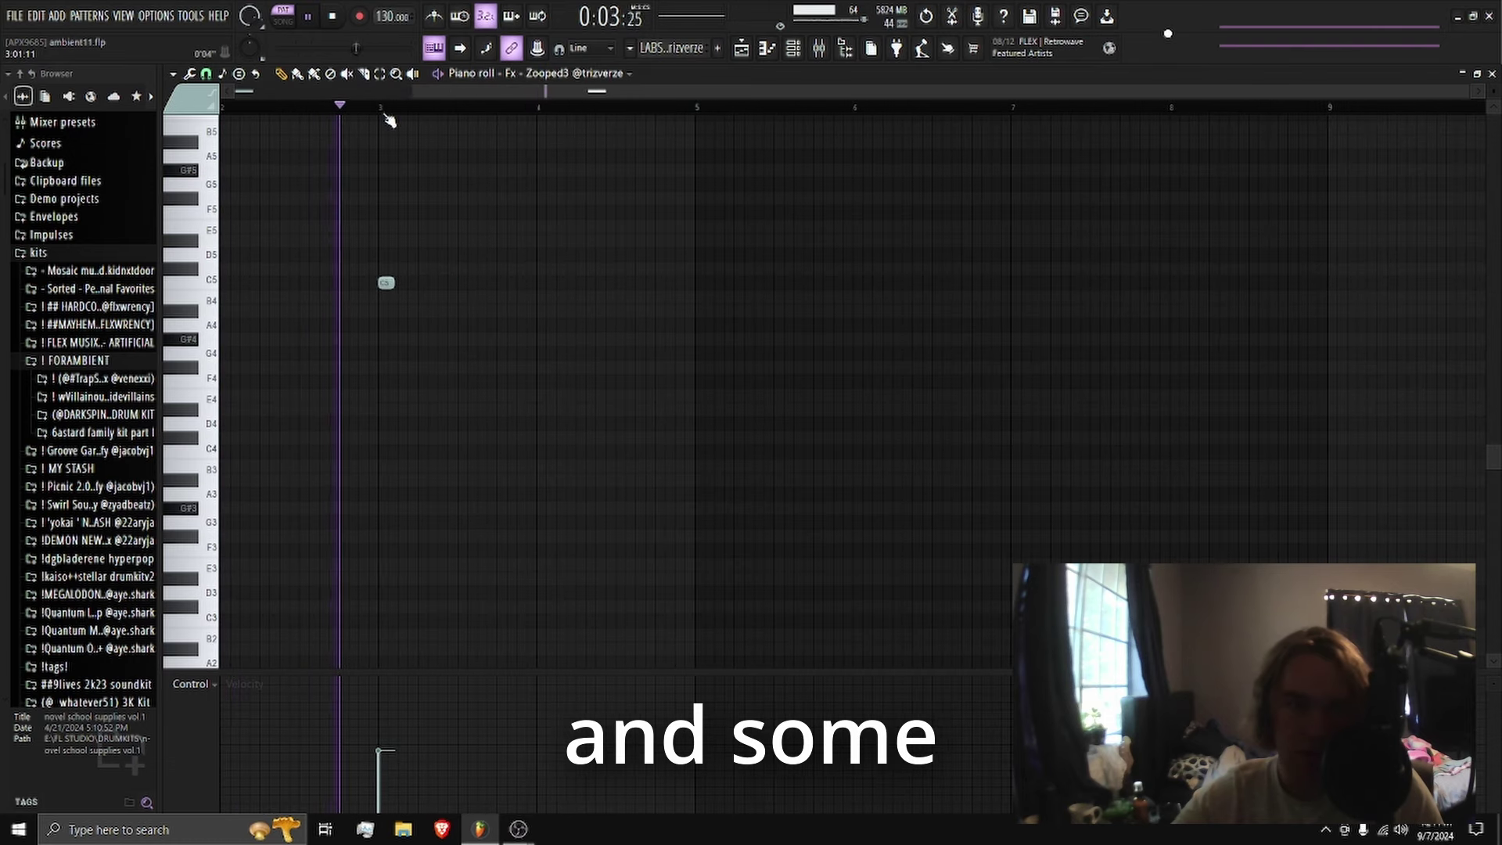
pyautogui.click(741, 53)
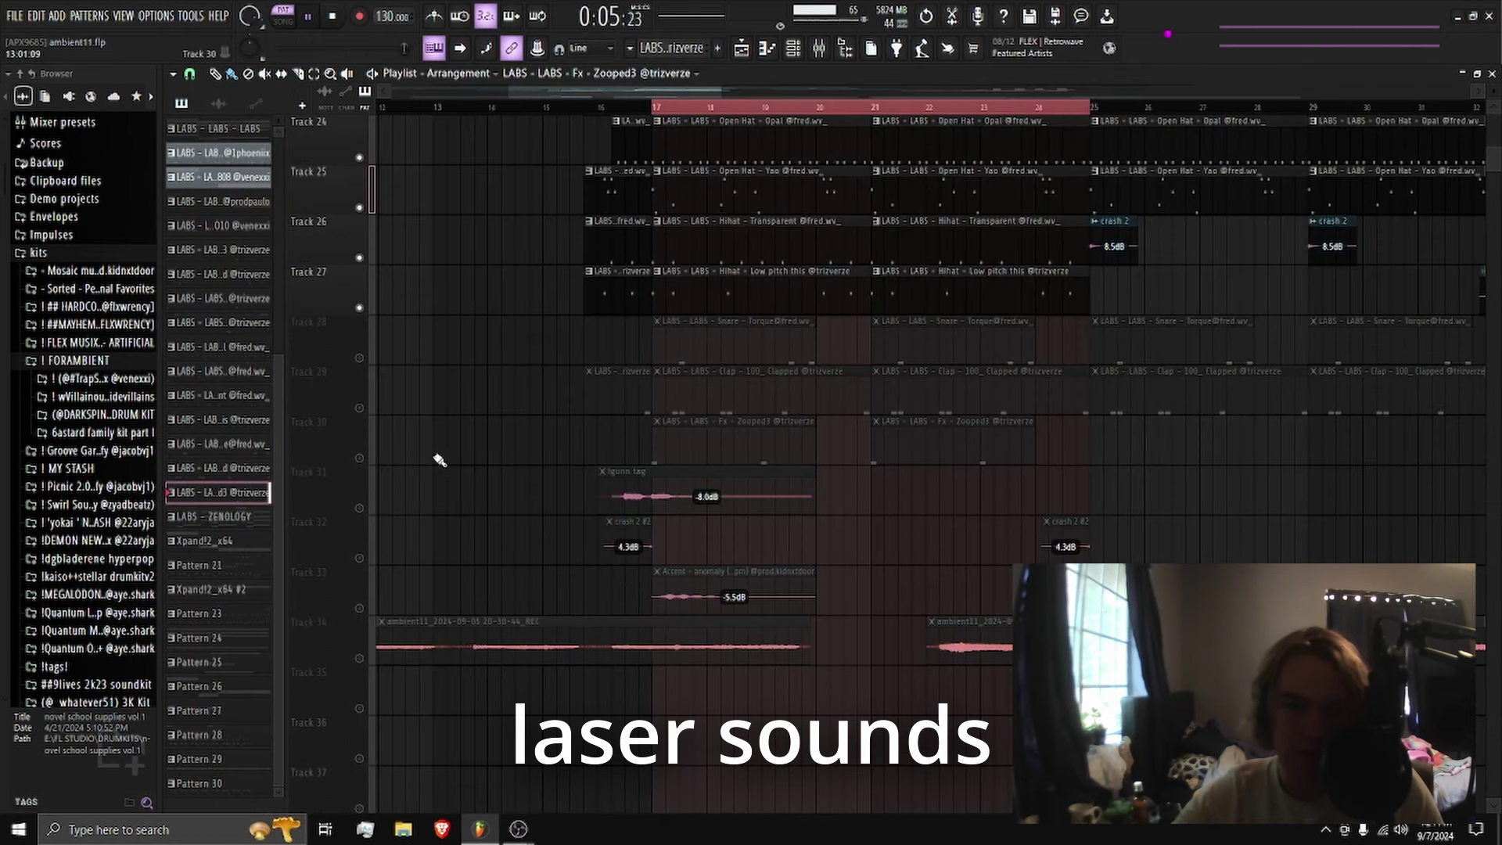
# Unmute the Fx, clap and snare tracks 30, 29 and 28 and play the full drums from bar 17.
pyautogui.click(359, 457)
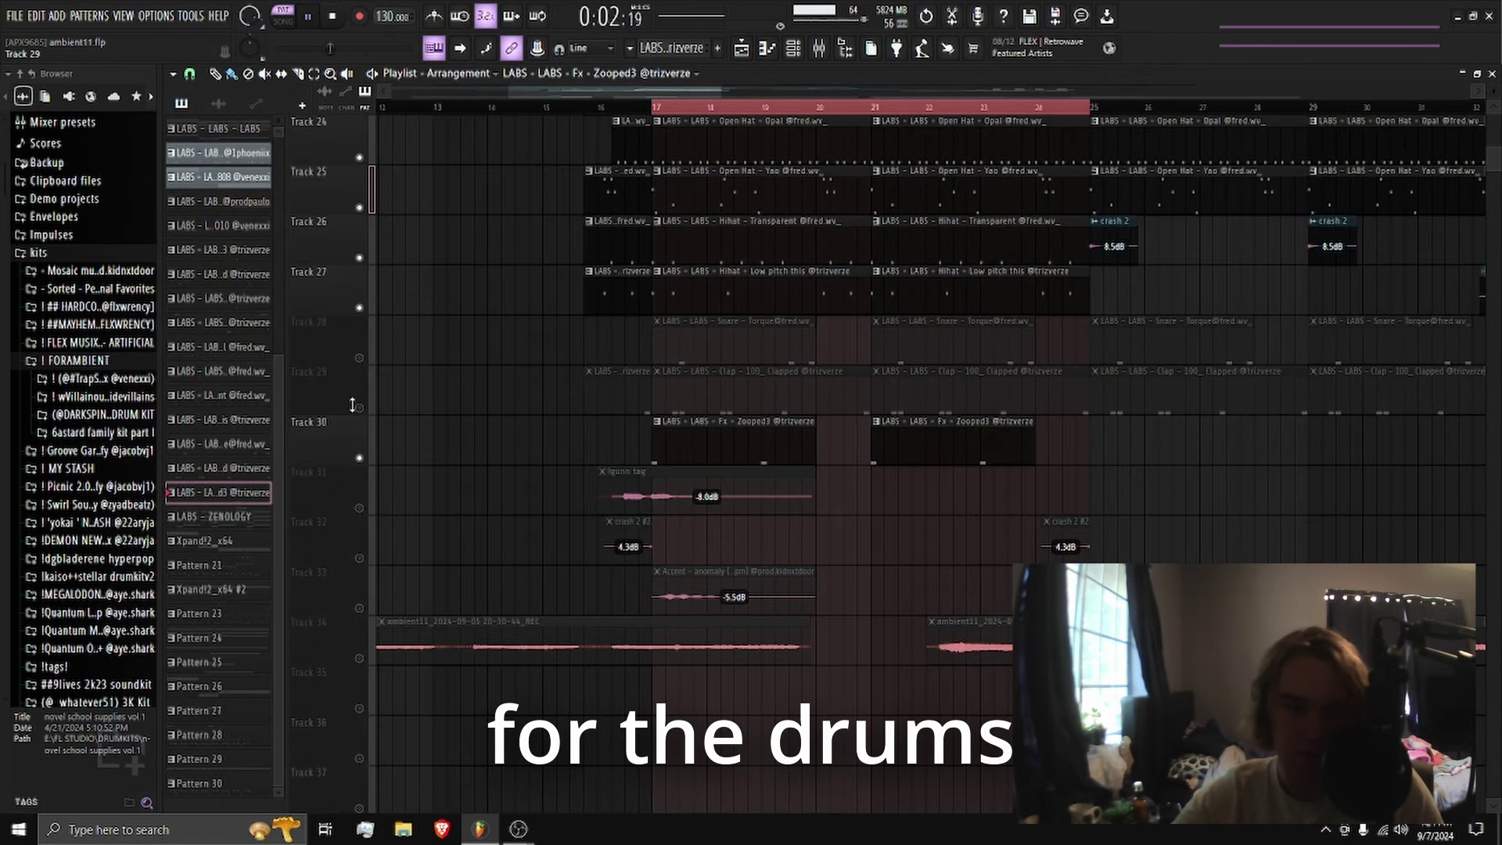
pyautogui.click(359, 408)
pyautogui.click(359, 358)
pyautogui.press('l')
pyautogui.scroll(1, 787, 411)
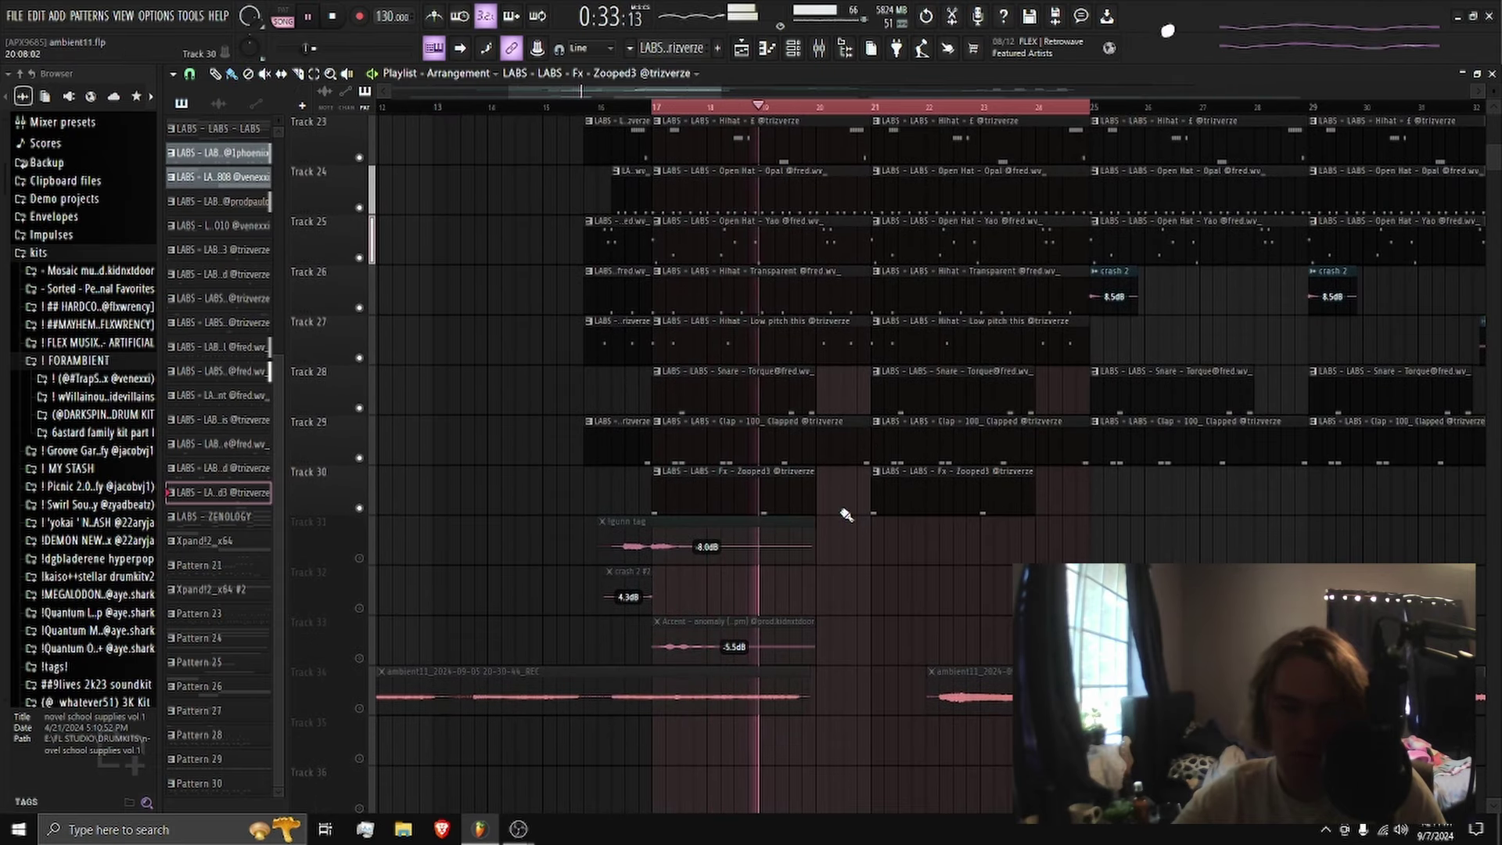
pyautogui.scroll(16, 832, 501)
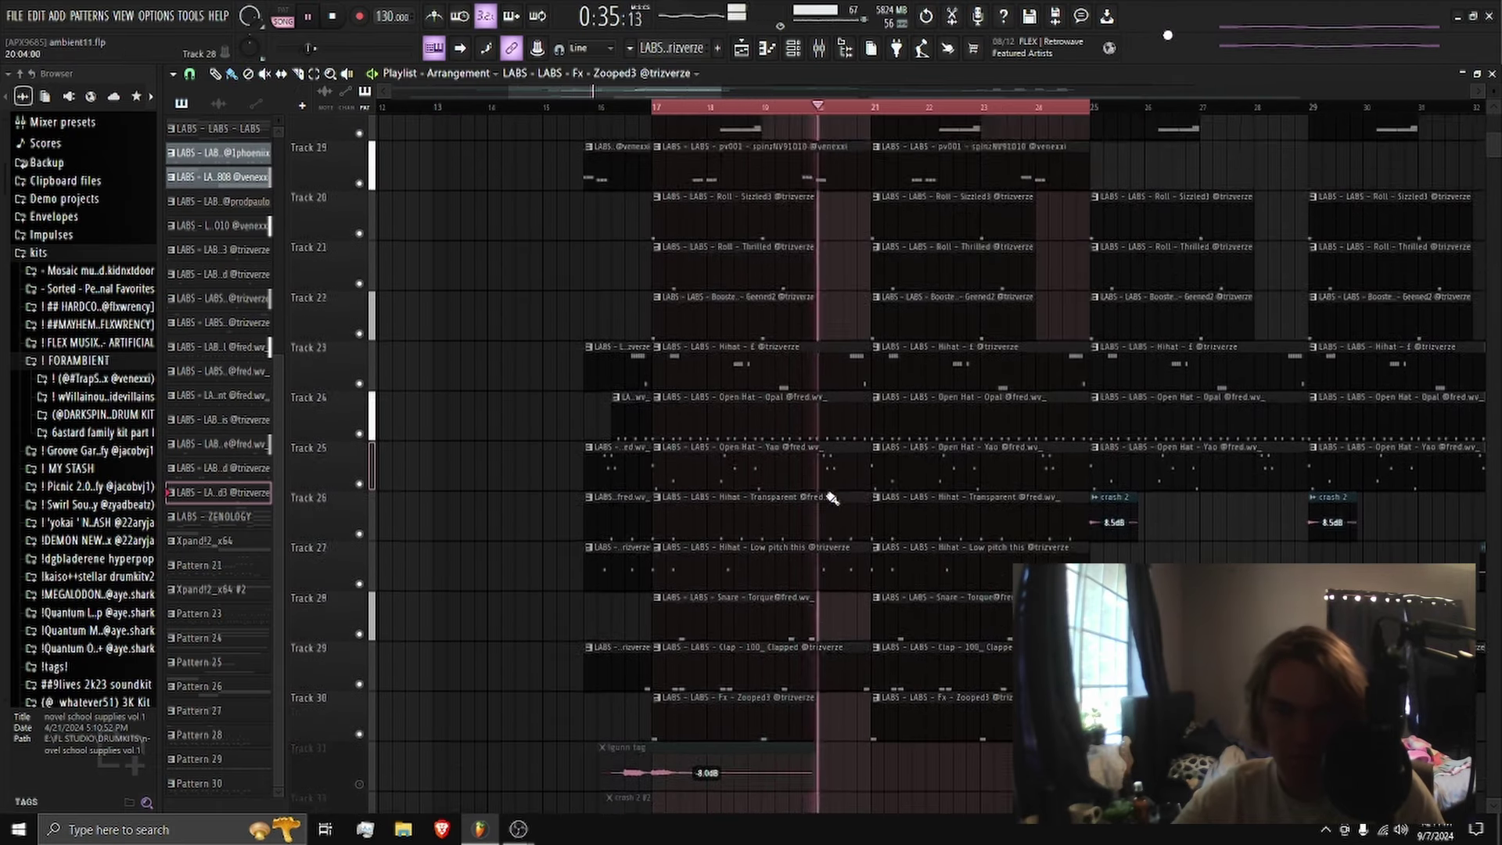
pyautogui.press('space')
# Play the glitch and sound design clips on tracks 13 and 14 on their own.
pyautogui.scroll(1, 775, 364)
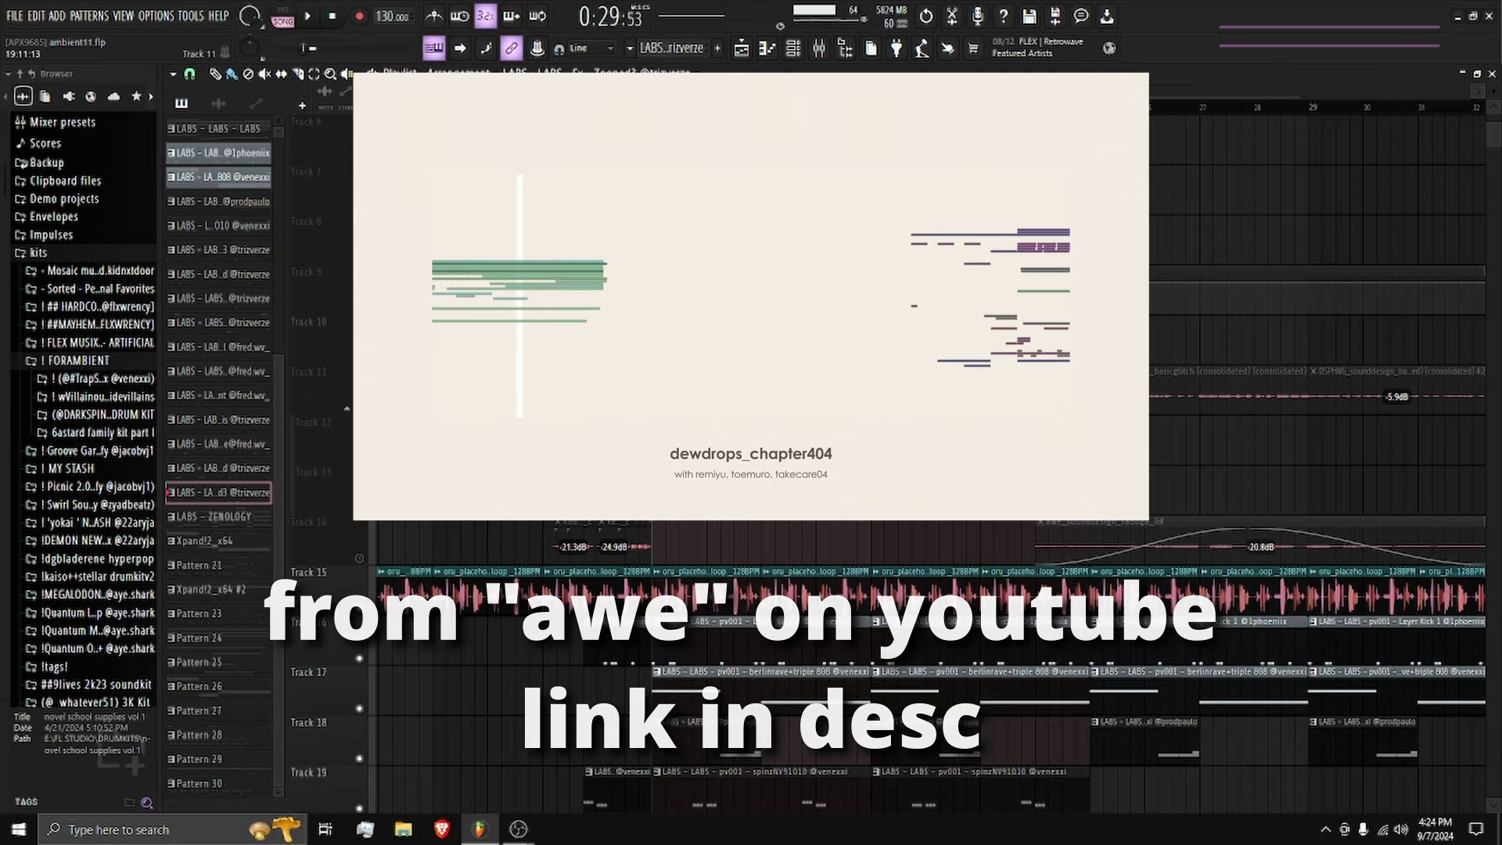
pyautogui.scroll(-2, 366, 461)
pyautogui.scroll(2, 744, 375)
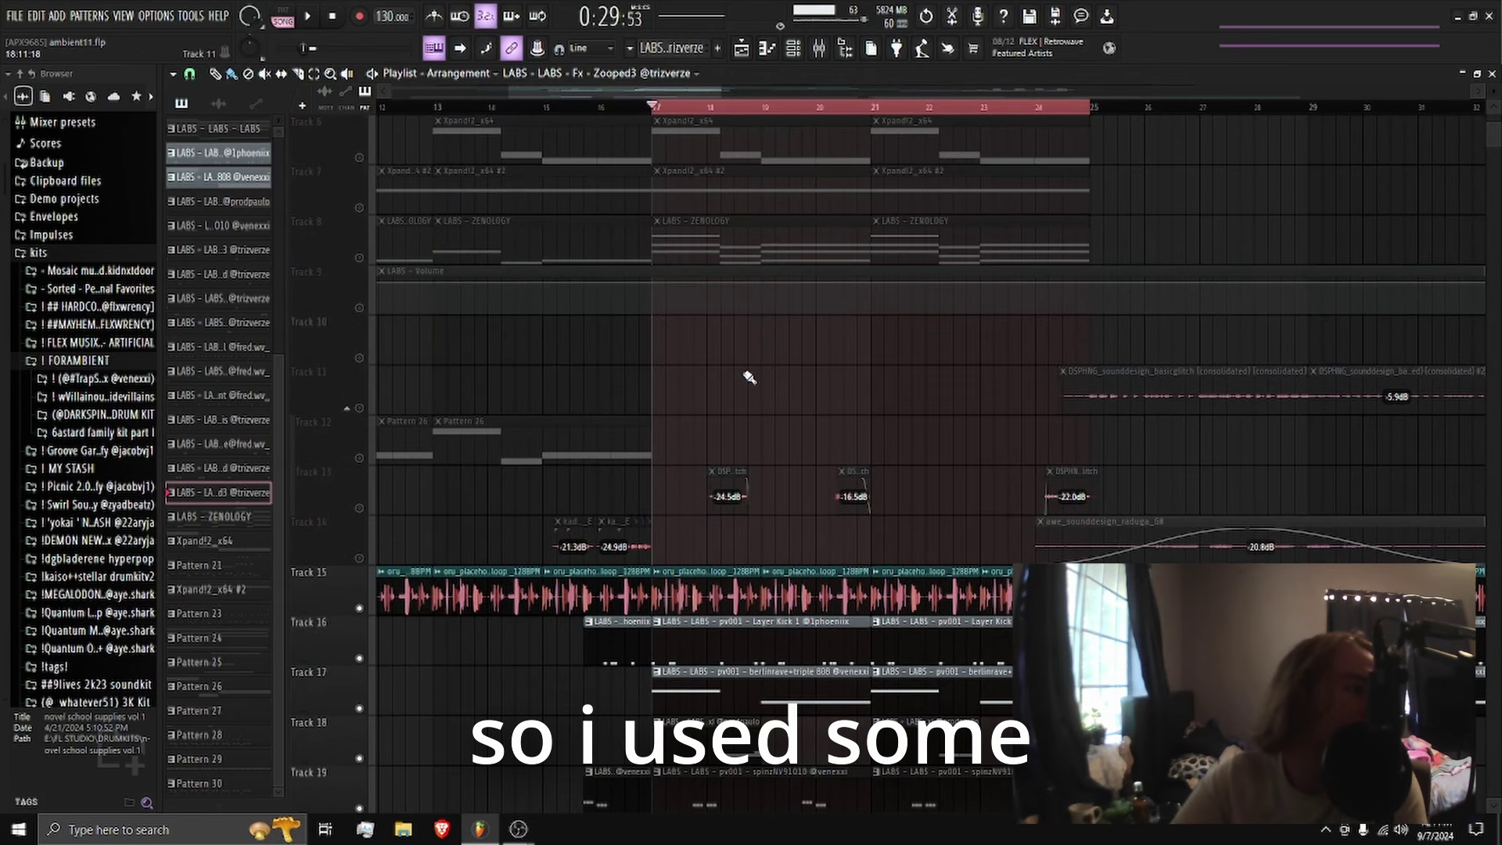
pyautogui.scroll(-2, 791, 392)
pyautogui.press('space')
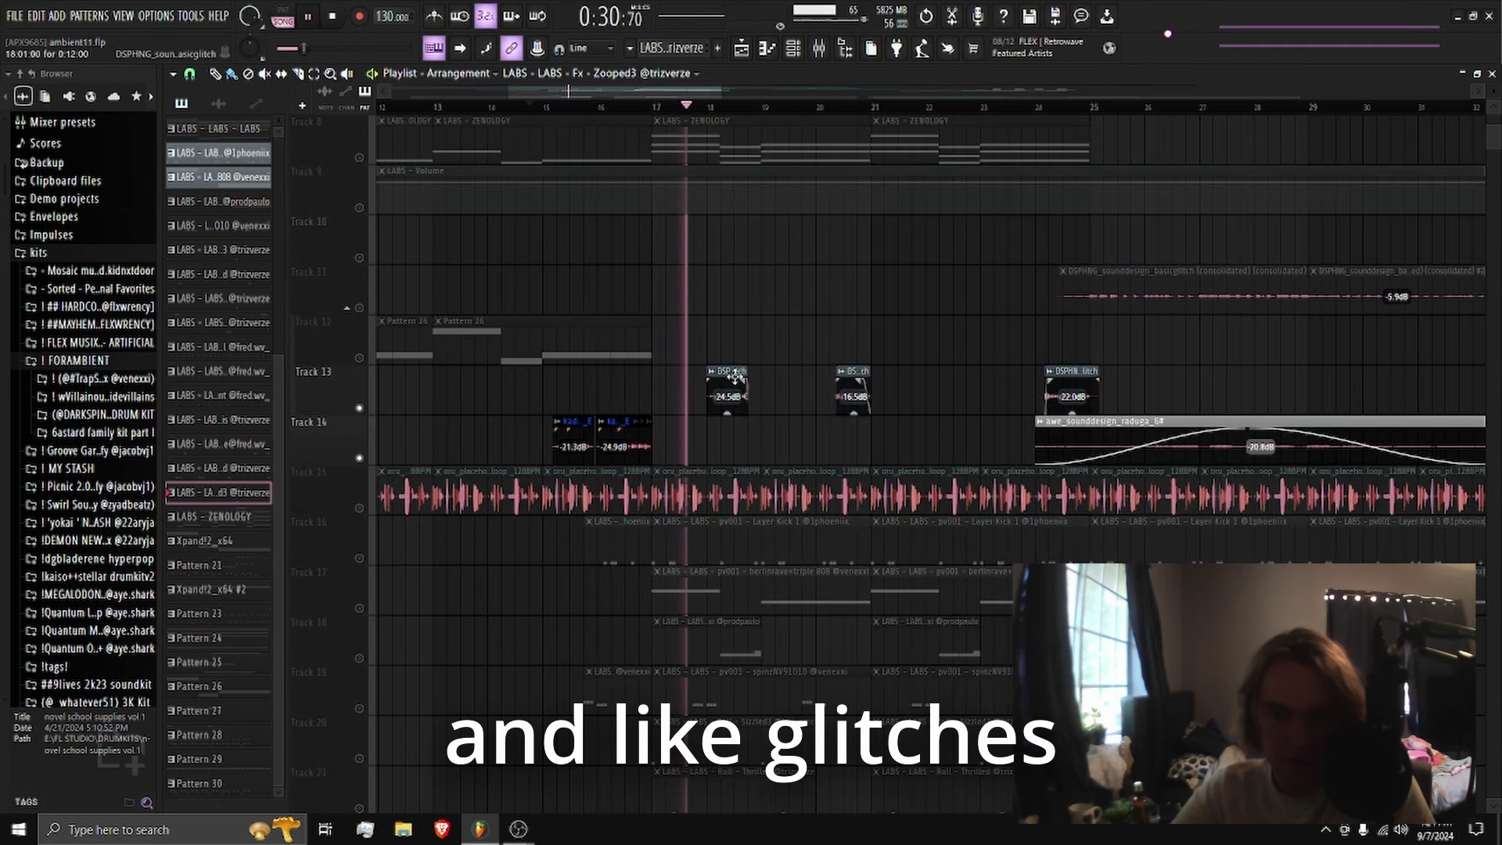
pyautogui.scroll(4, 757, 115)
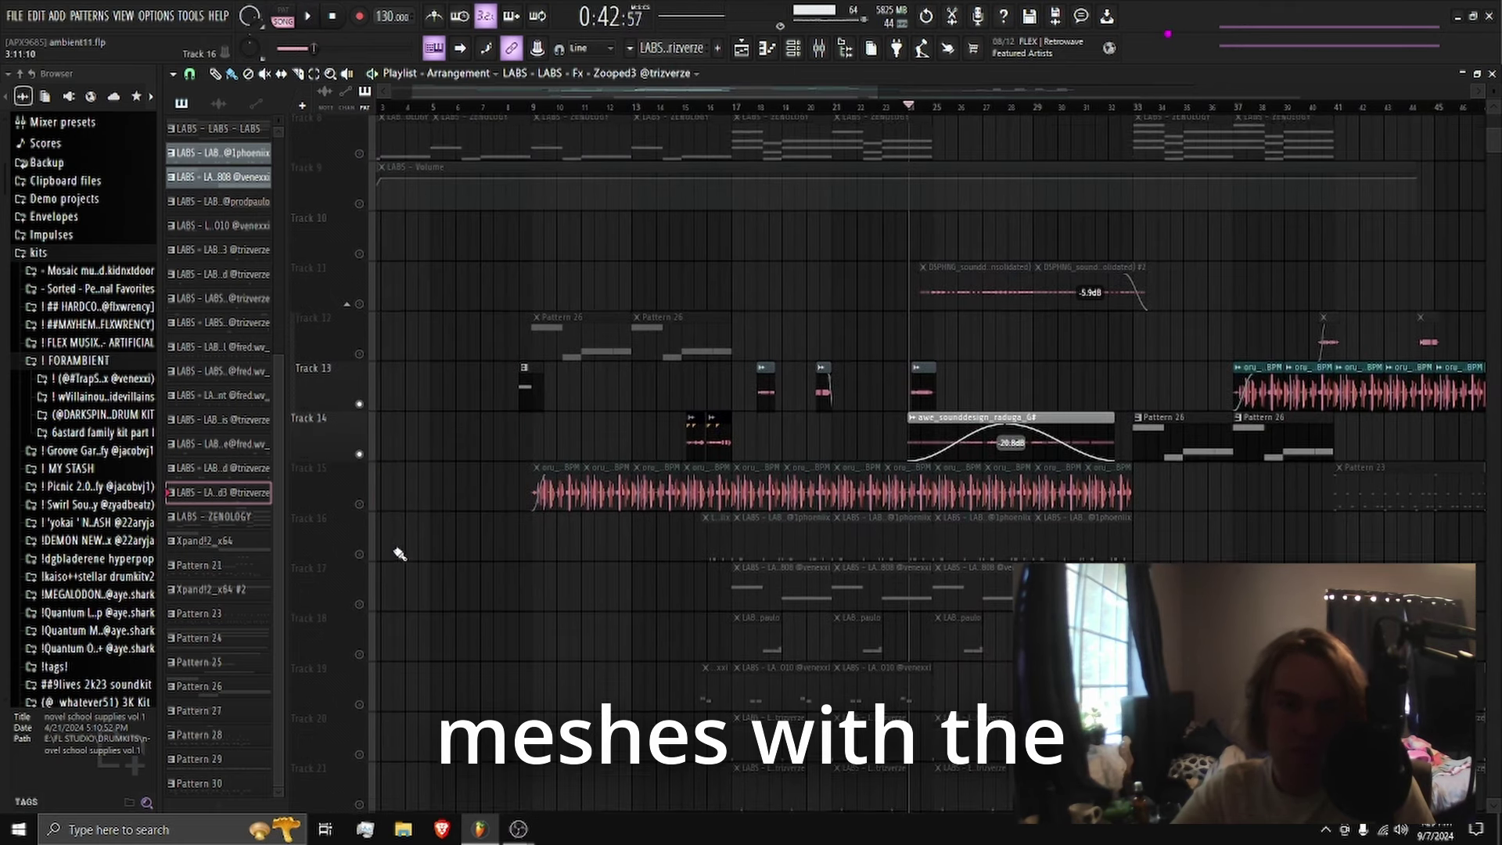
# Unmute the drum, 808 and loop tracks from track 15 downward and play them together with the sound effect clips.
pyautogui.scroll(-2, 368, 422)
pyautogui.moveTo(359, 409); pyautogui.dragTo(369, 566)
pyautogui.scroll(-3, 362, 510)
pyautogui.scroll(-3, 363, 563)
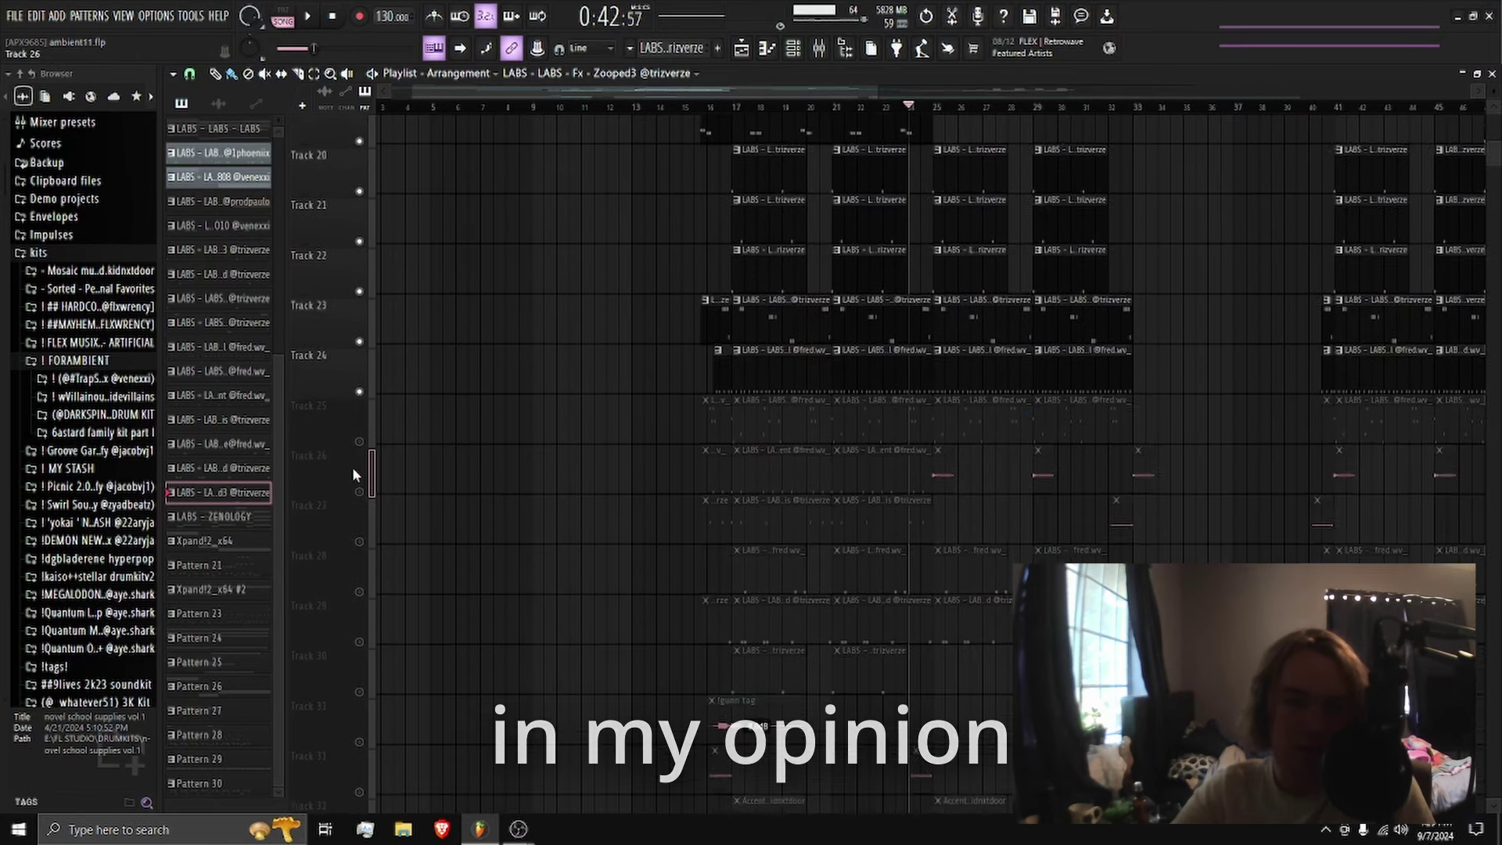
pyautogui.scroll(5, 371, 408)
pyautogui.press('space')
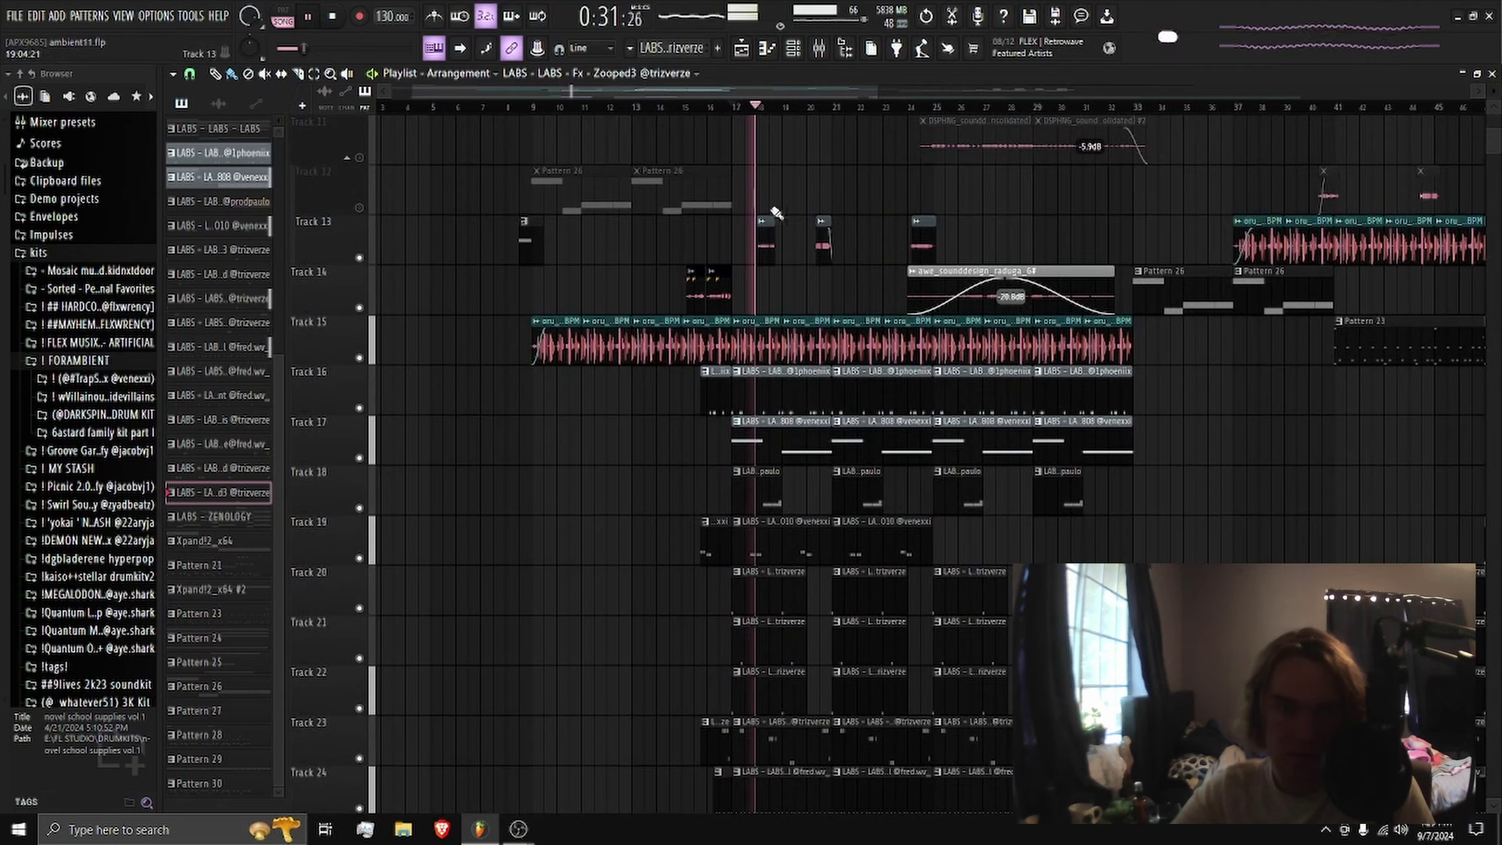
# Open Pattern 23 in the piano roll, switch playback to pattern mode and listen to its drum notes.
pyautogui.scroll(4, 798, 119)
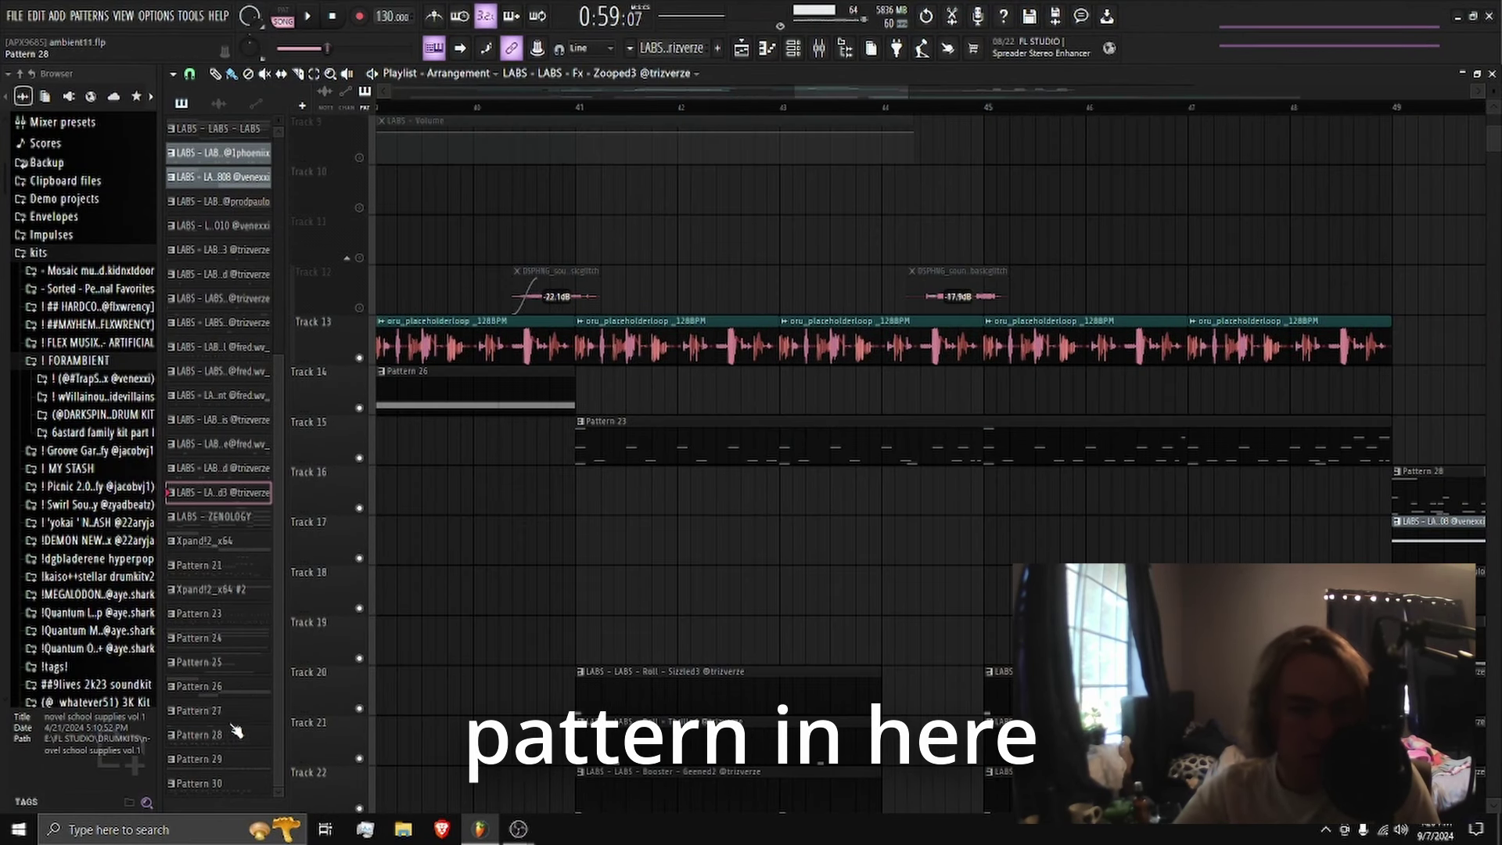
pyautogui.doubleClick(197, 613)
pyautogui.click(282, 15)
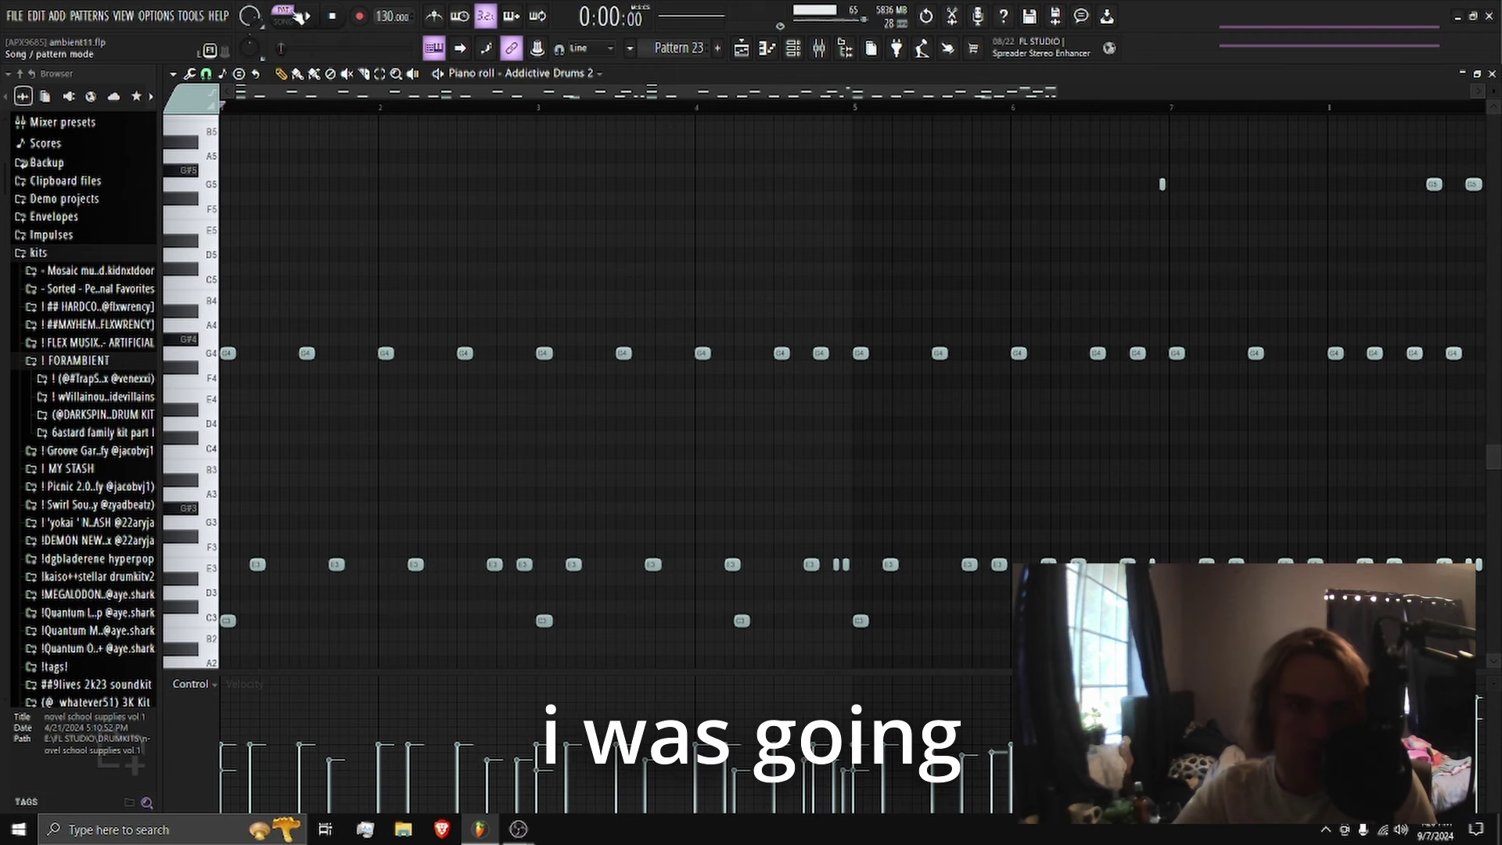
pyautogui.scroll(2, 663, 47)
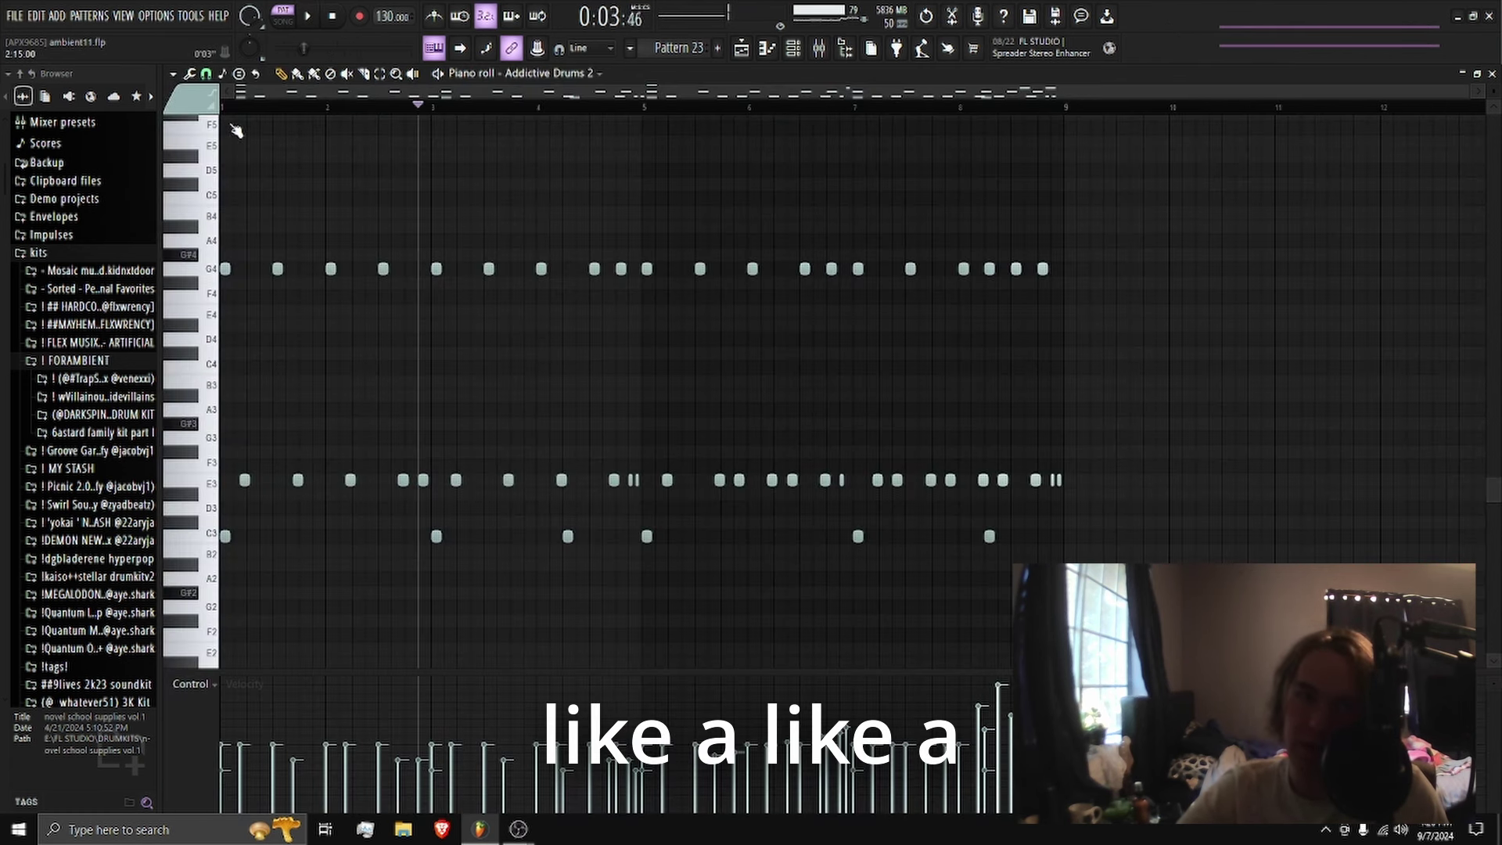
pyautogui.press('space')
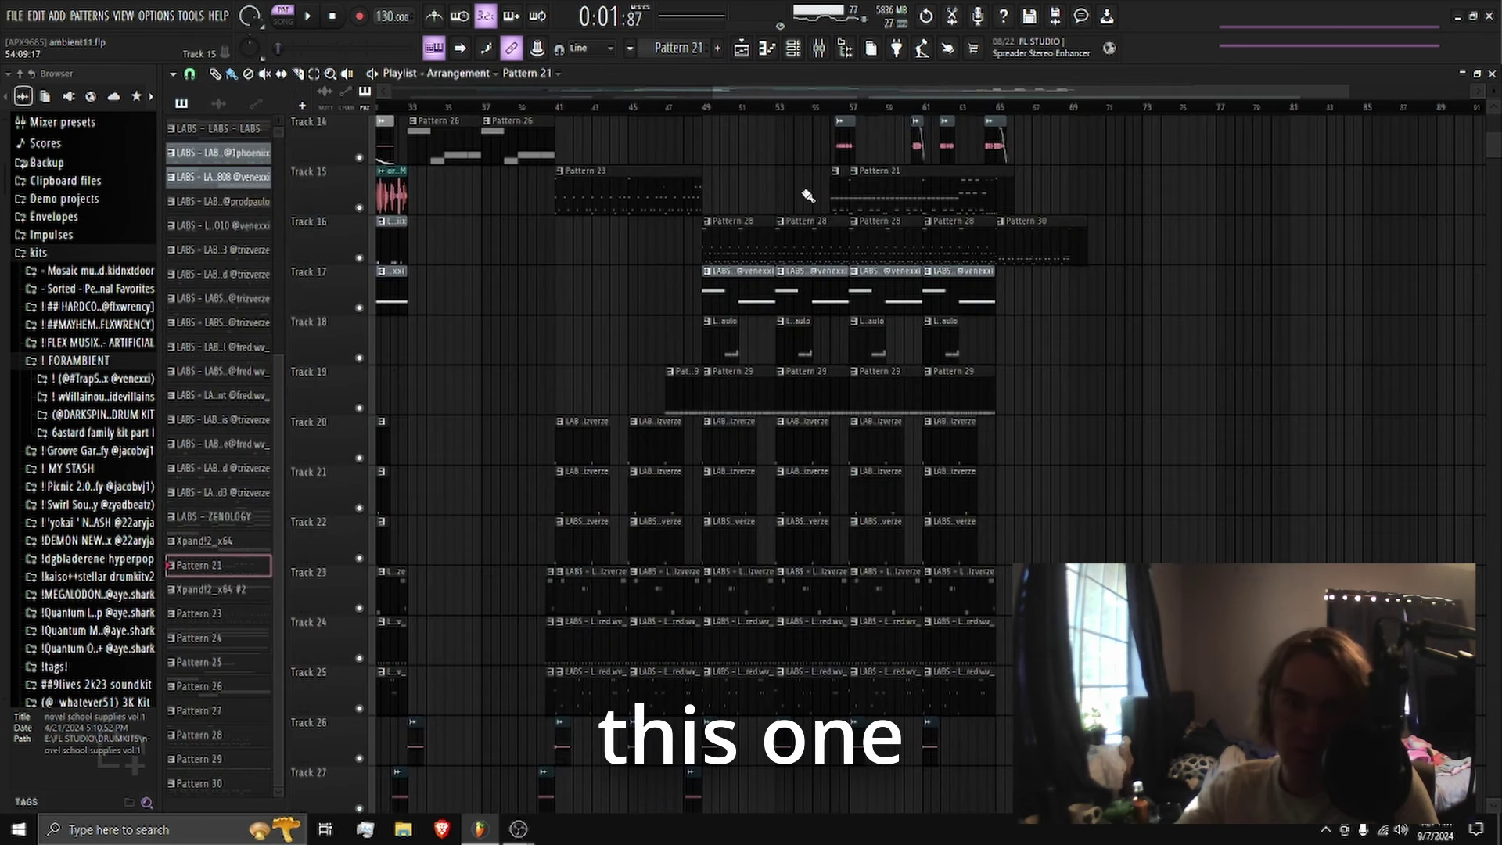
# Unmute the short clip ahead of Pattern 21 on track 15 and play the combined patterns from bar 57.
pyautogui.scroll(1, 861, 207)
pyautogui.scroll(1, 851, 222)
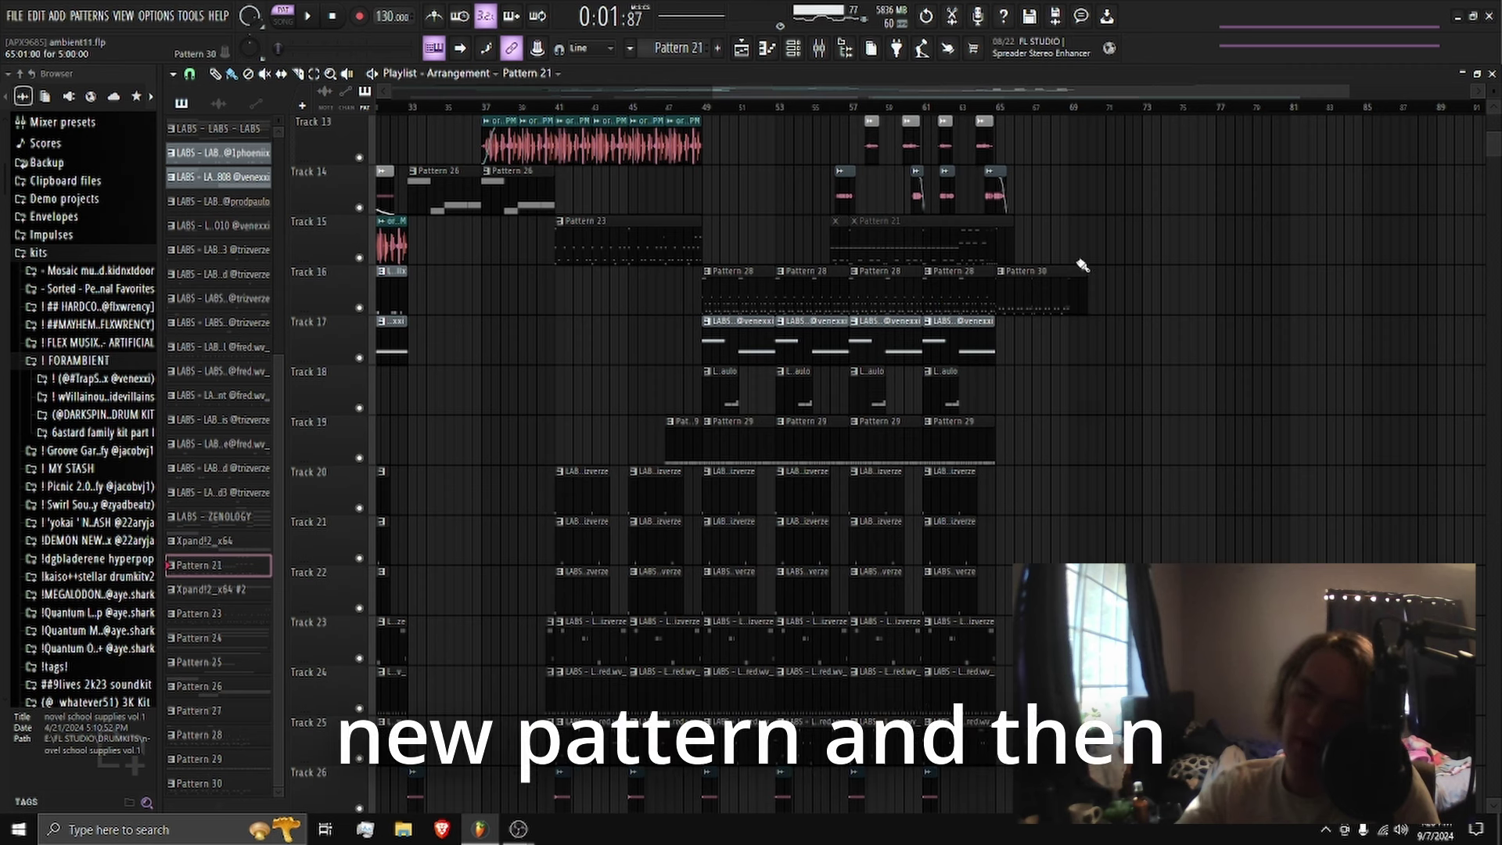
pyautogui.click(835, 221)
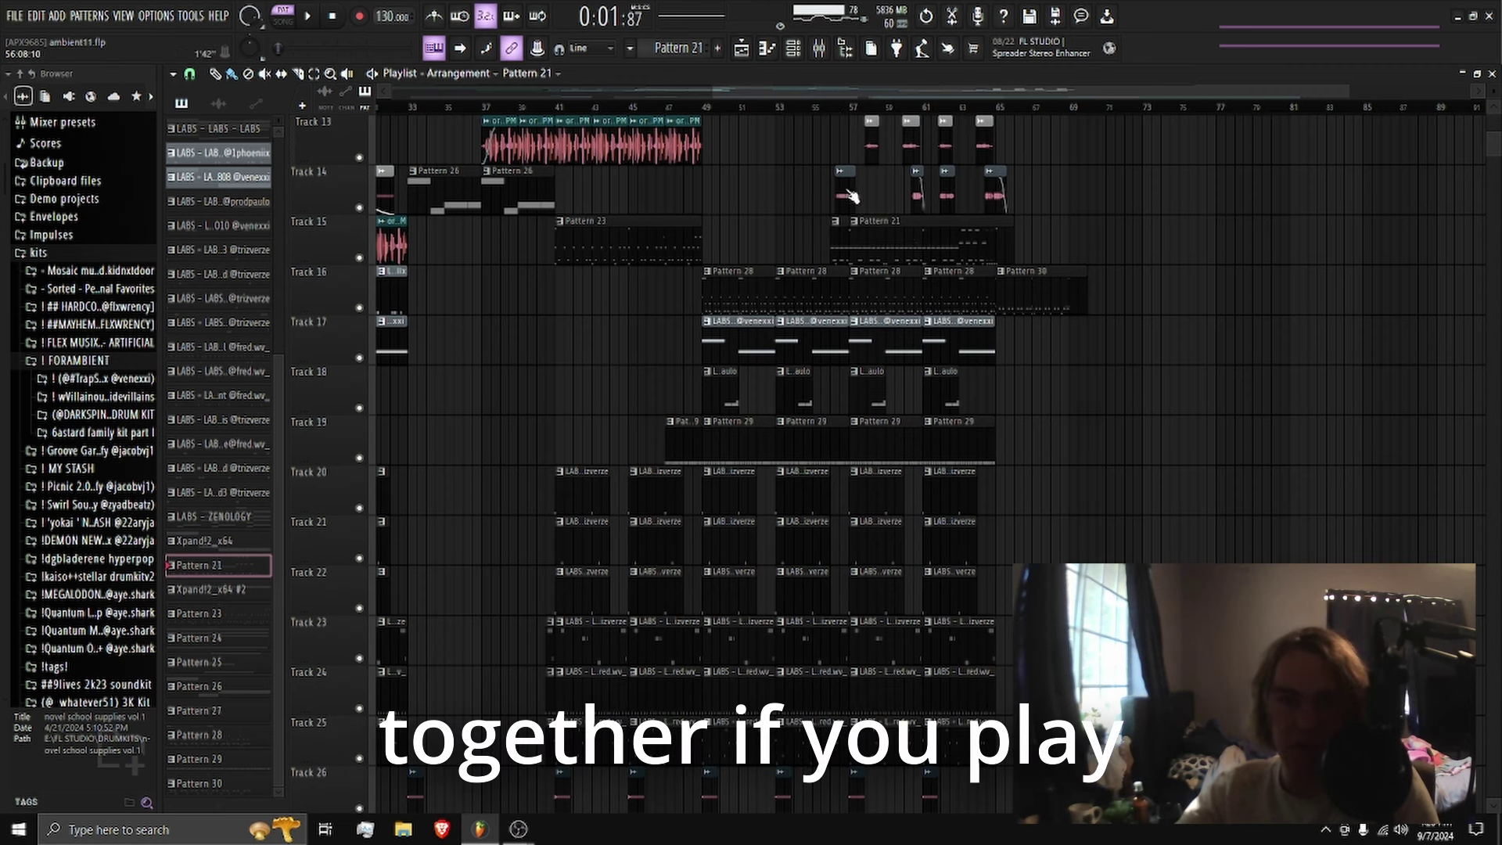
pyautogui.click(854, 109)
pyautogui.press('space')
pyautogui.scroll(1, 527, 151)
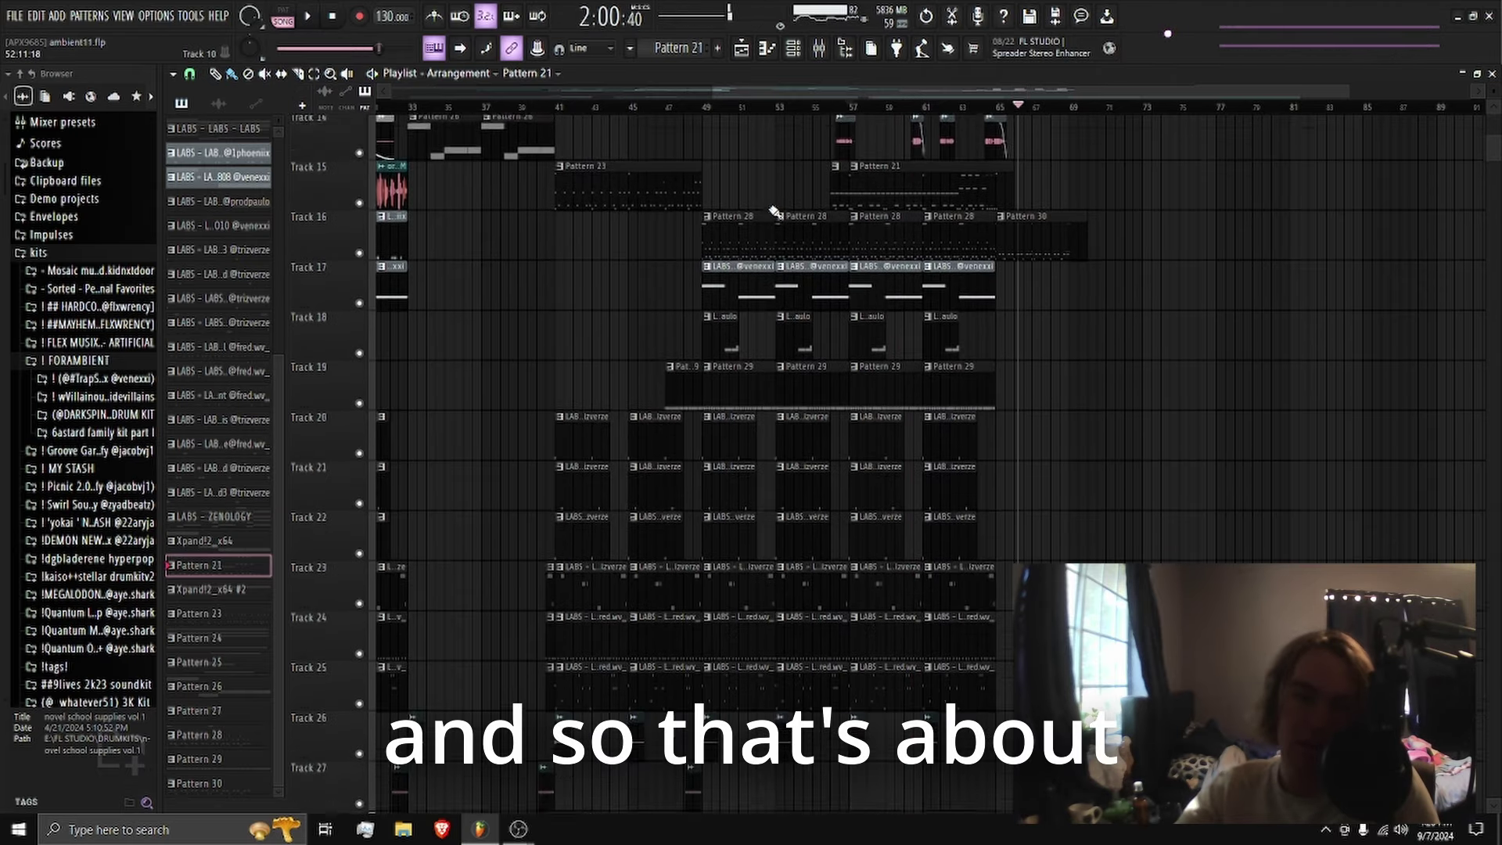
pyautogui.scroll(-10, 775, 212)
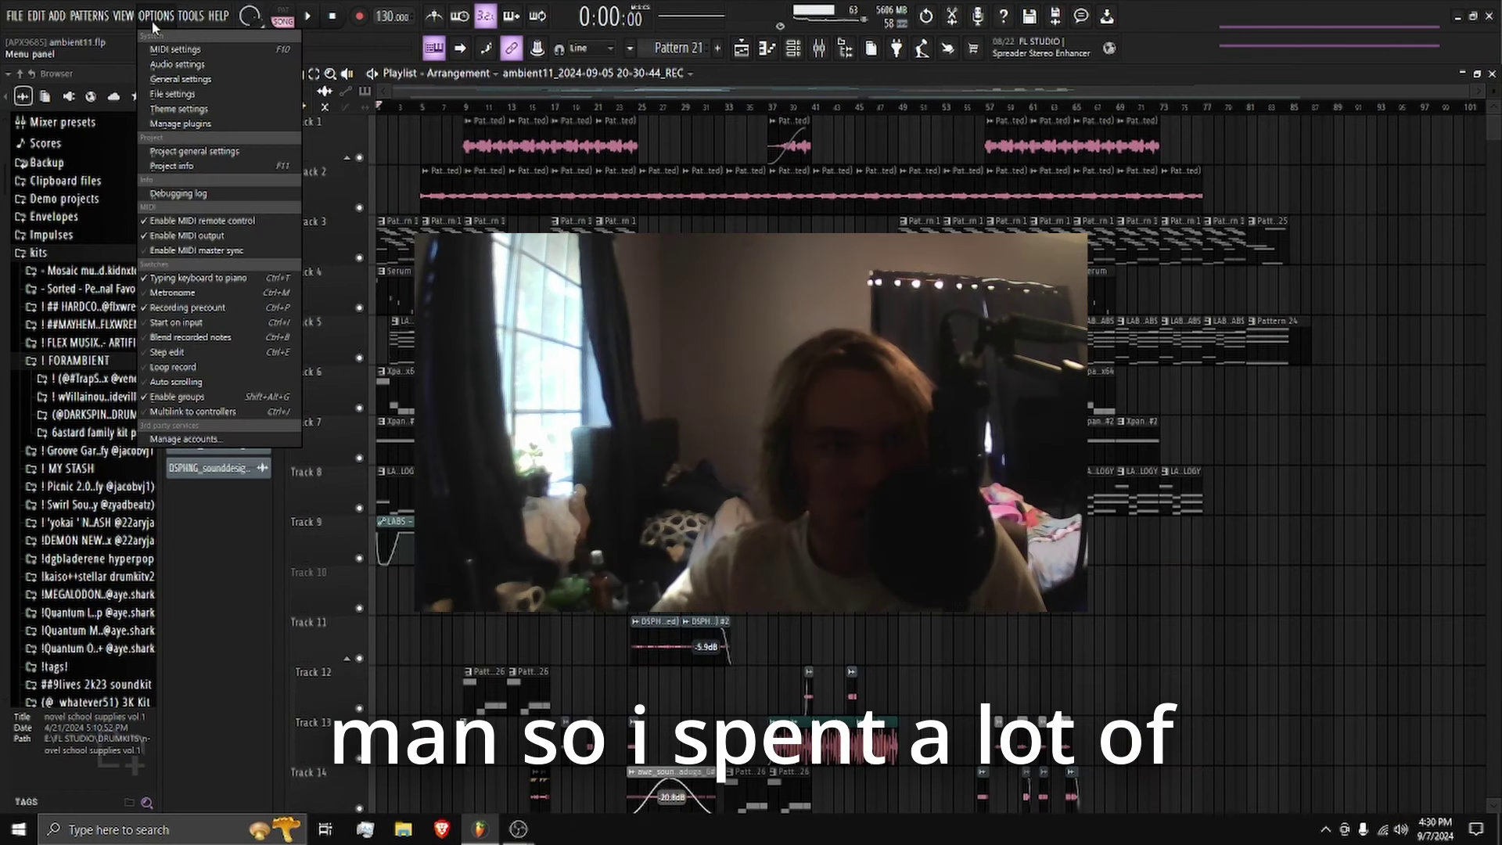
# Open the project info in the settings to check the total time spent on the project, and close it.
pyautogui.click(156, 16)
pyautogui.click(178, 65)
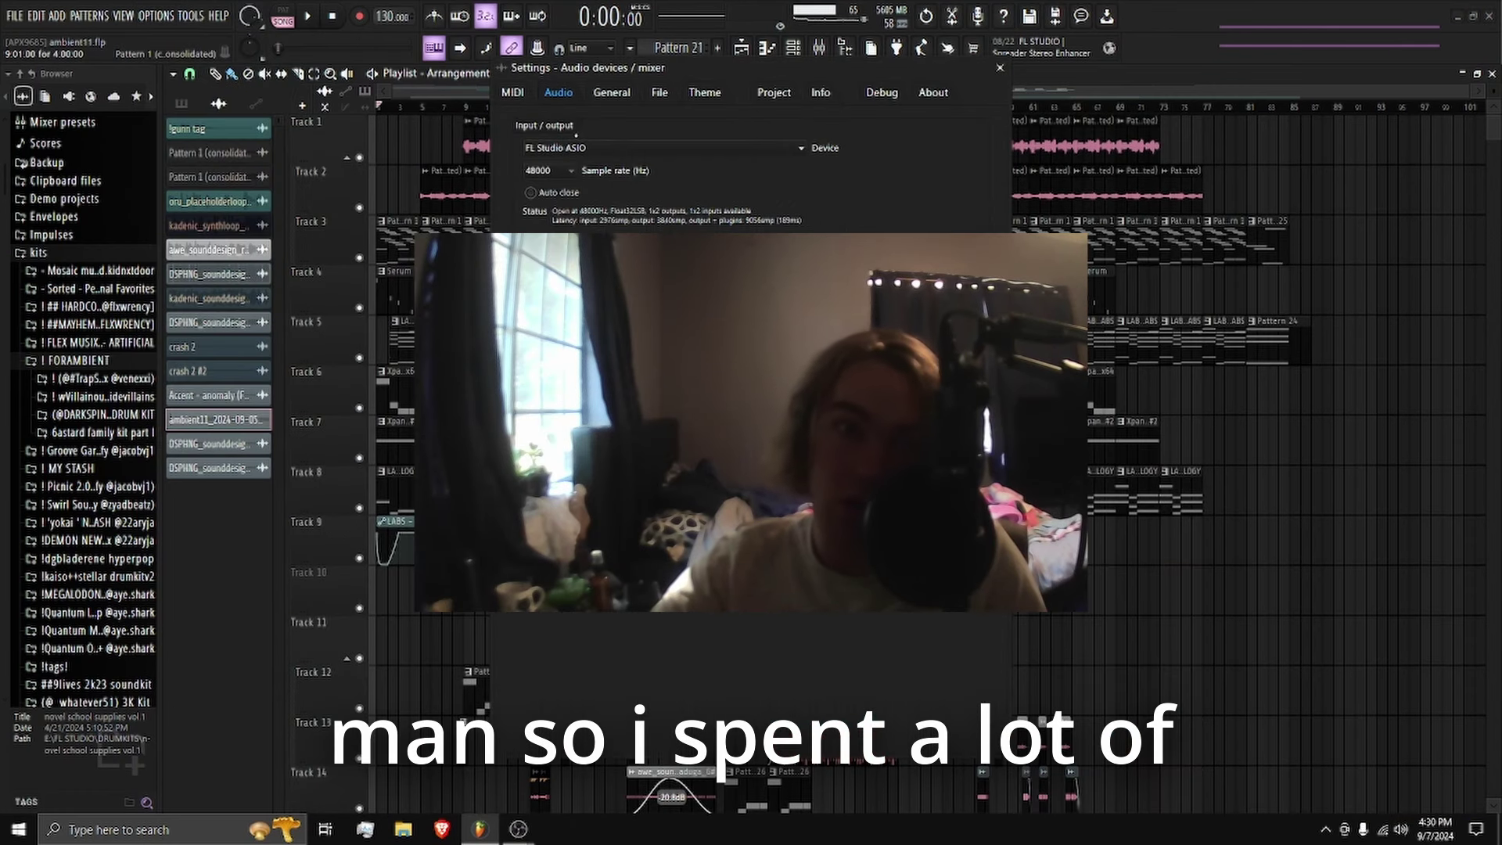
pyautogui.click(821, 93)
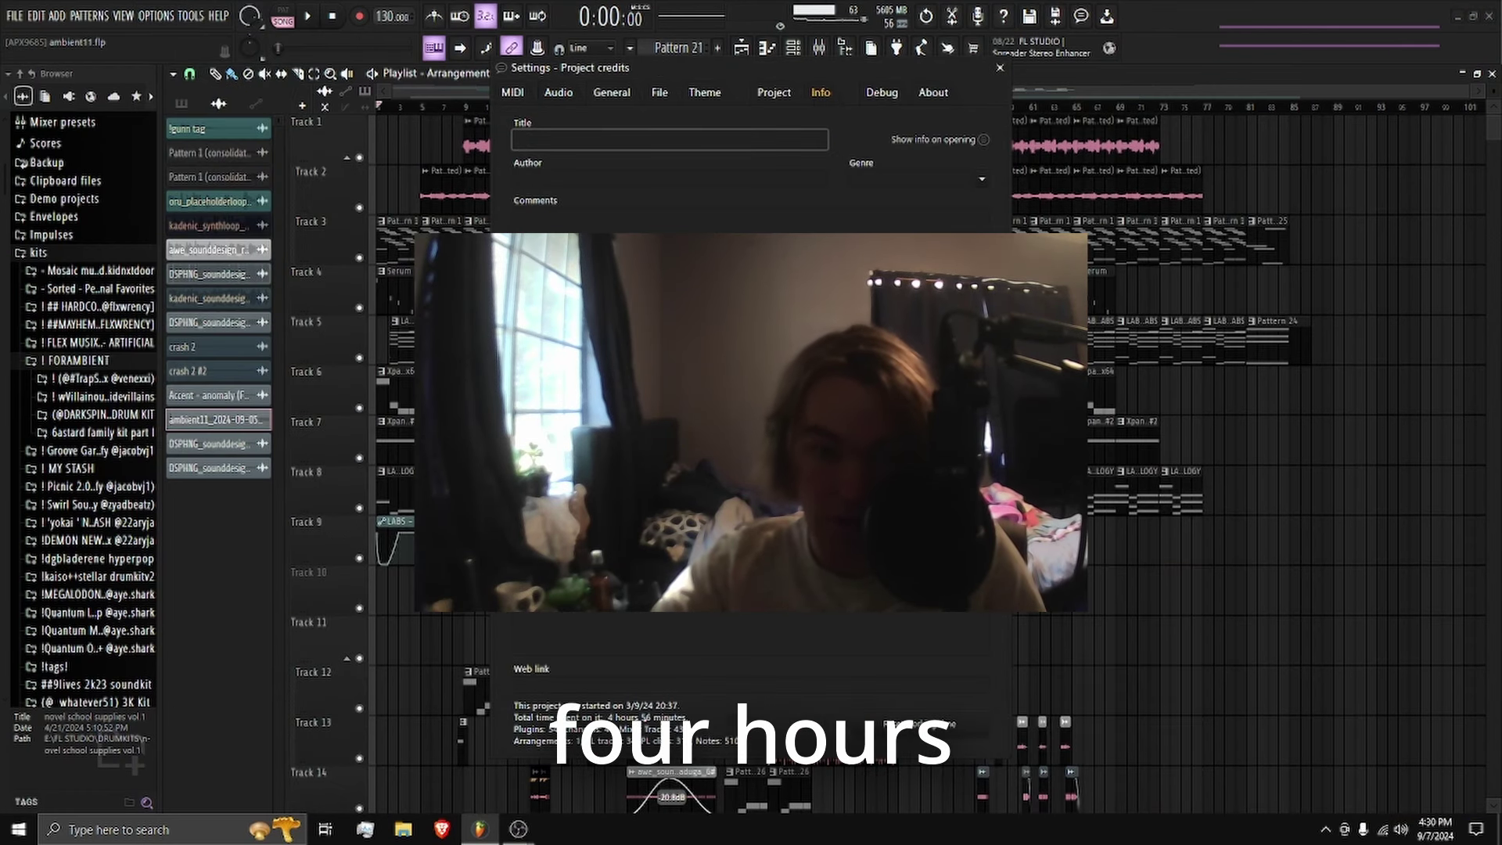
pyautogui.click(1000, 67)
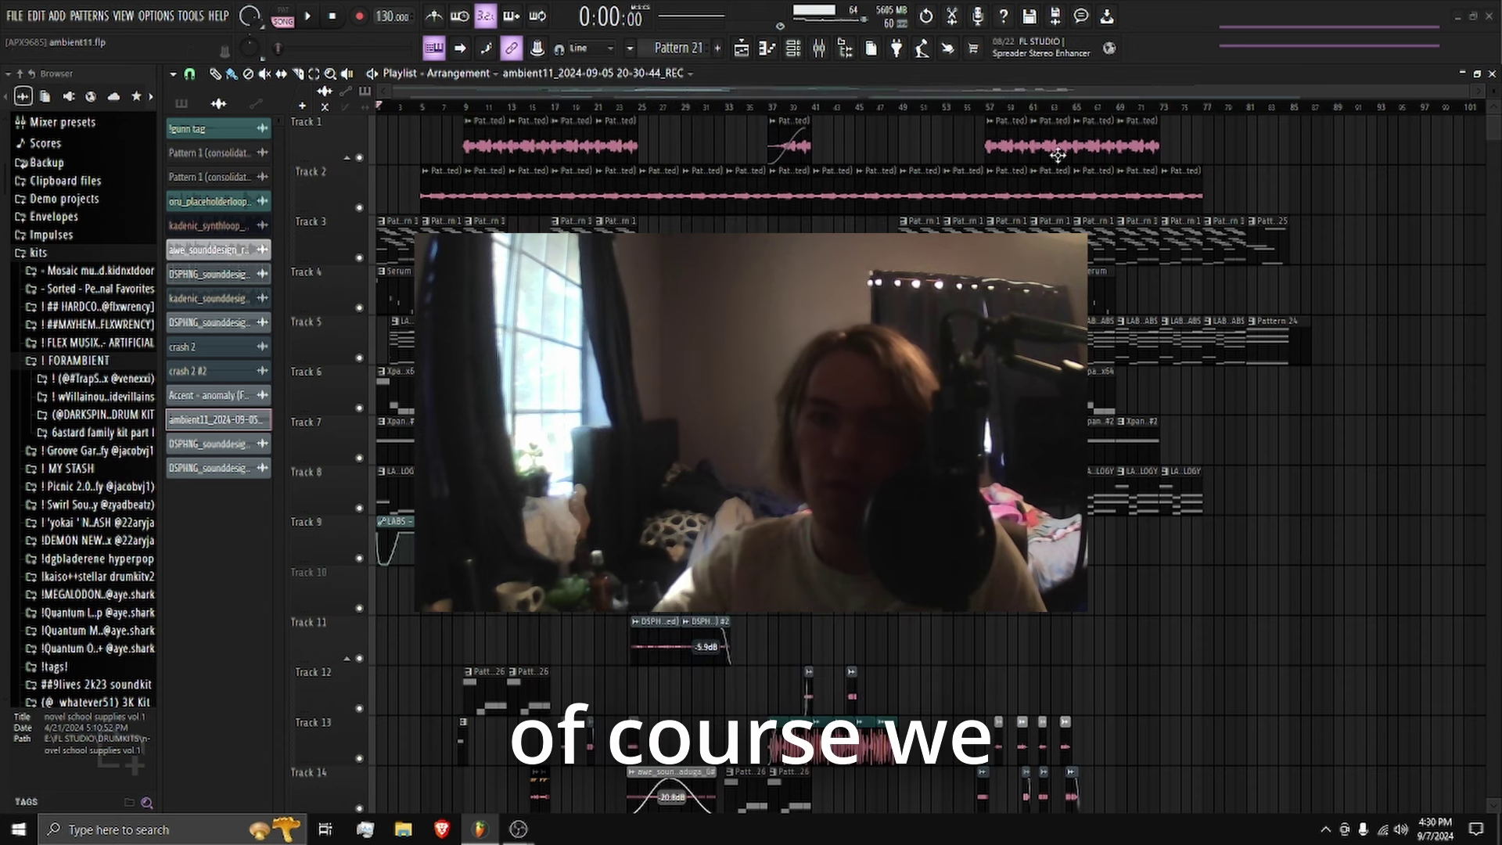